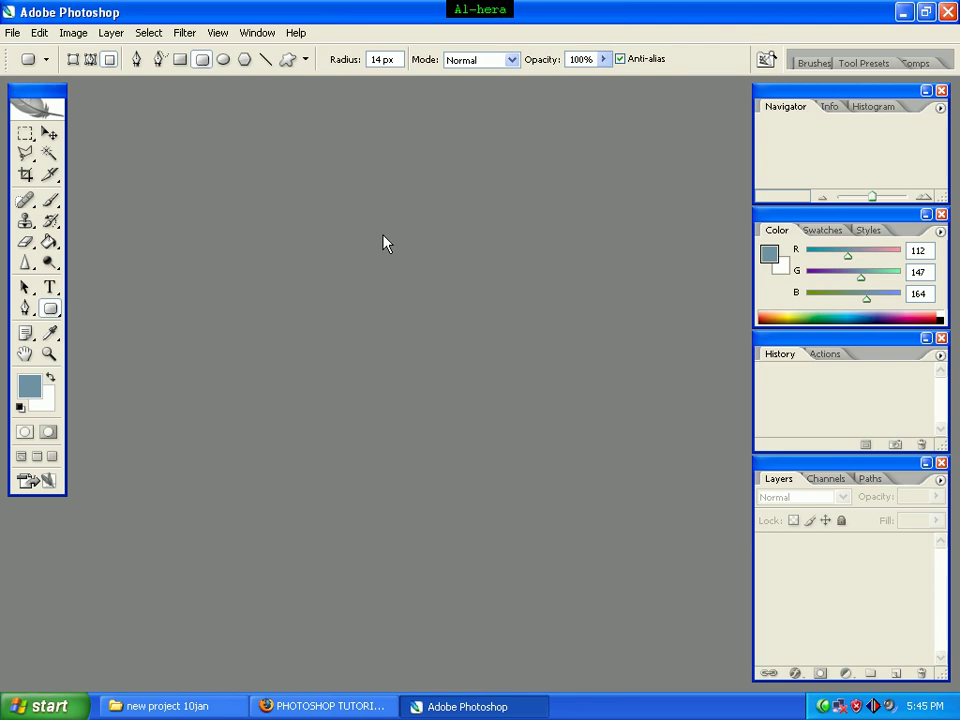
Start a new document from File > New with width 400 and height 200 pixels
left_click(12, 32)
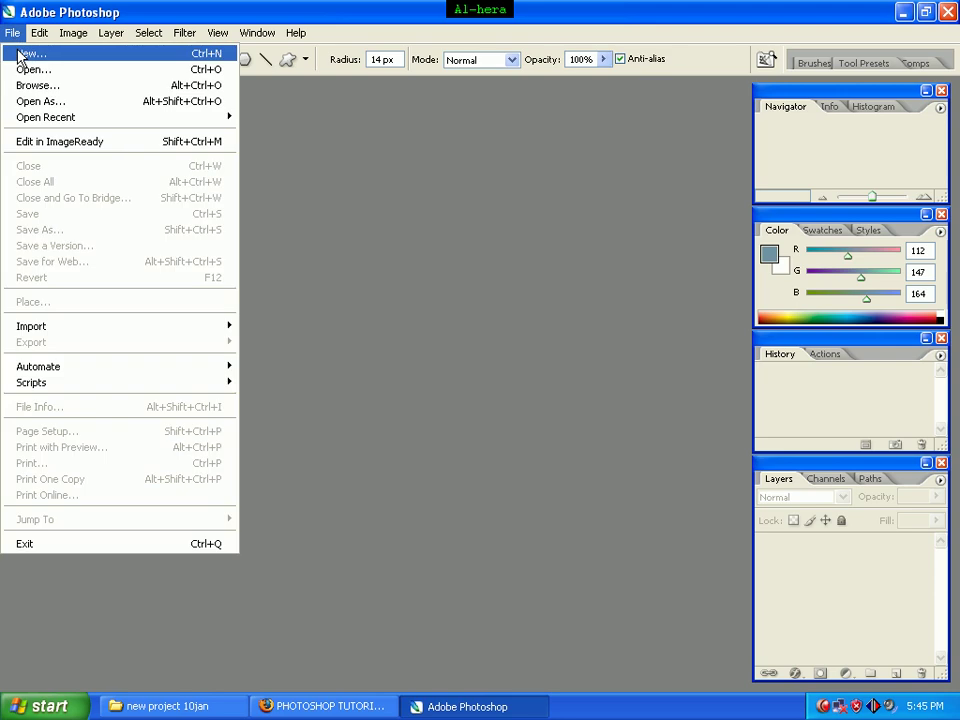
left_click(17, 50)
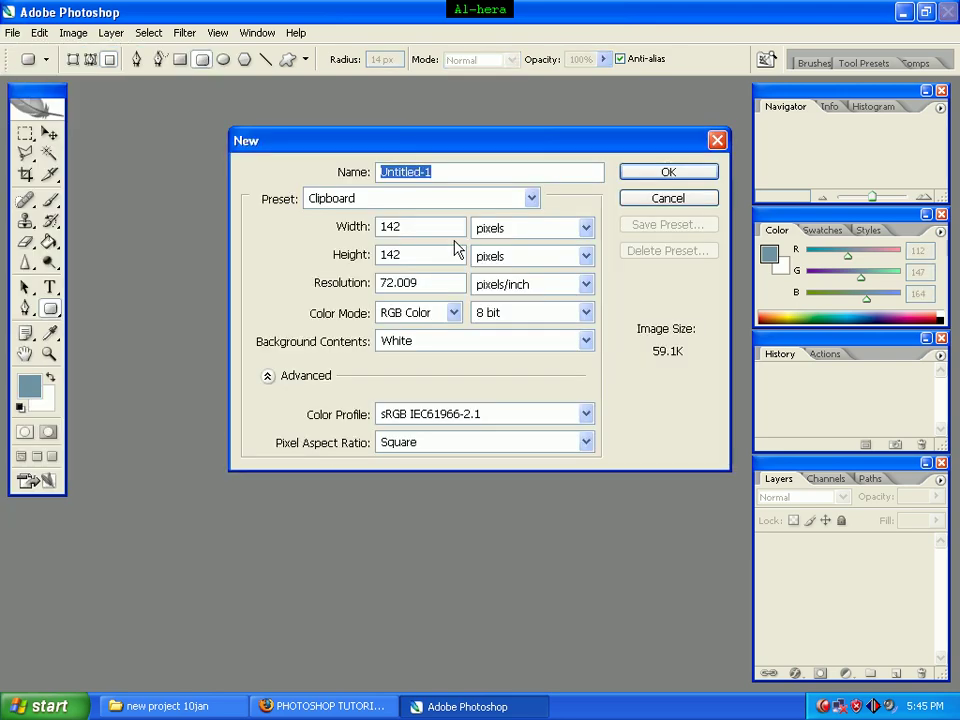
double_click(427, 232)
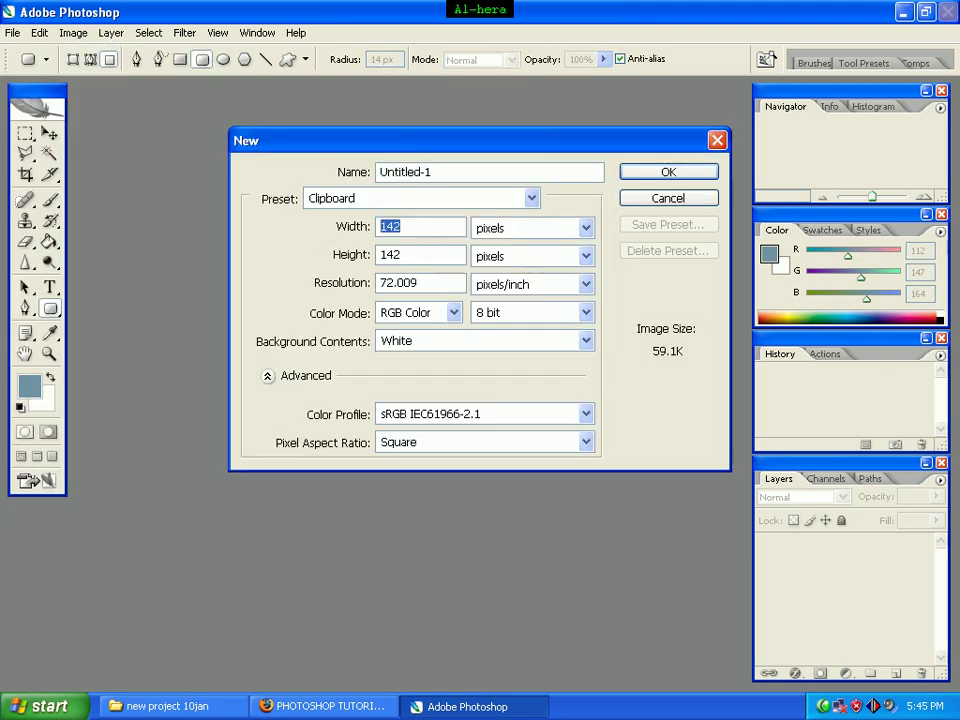
type("400")
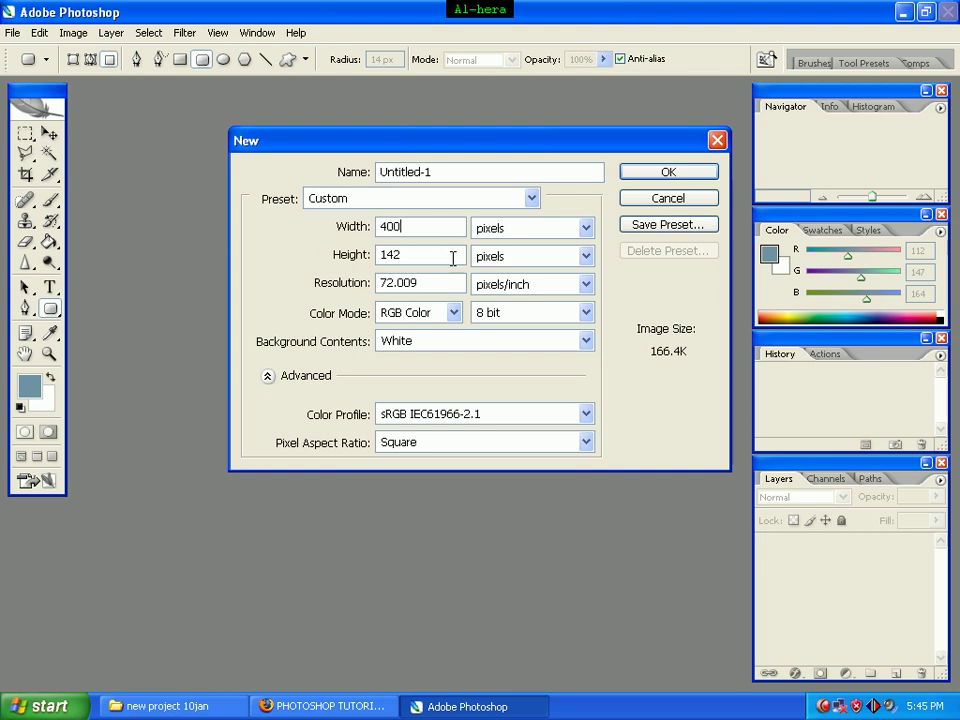
double_click(396, 254)
type("20")
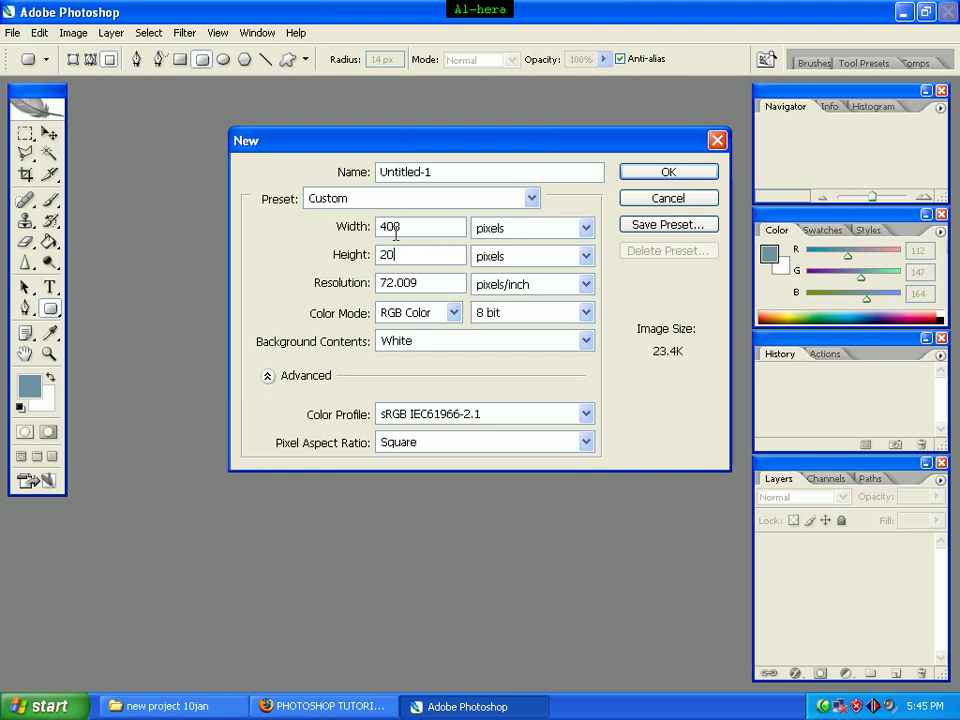
type("0")
Create the 400×200 Untitled-1 canvas, centre its window, and select the Rounded Rectangle Tool
left_click(694, 176)
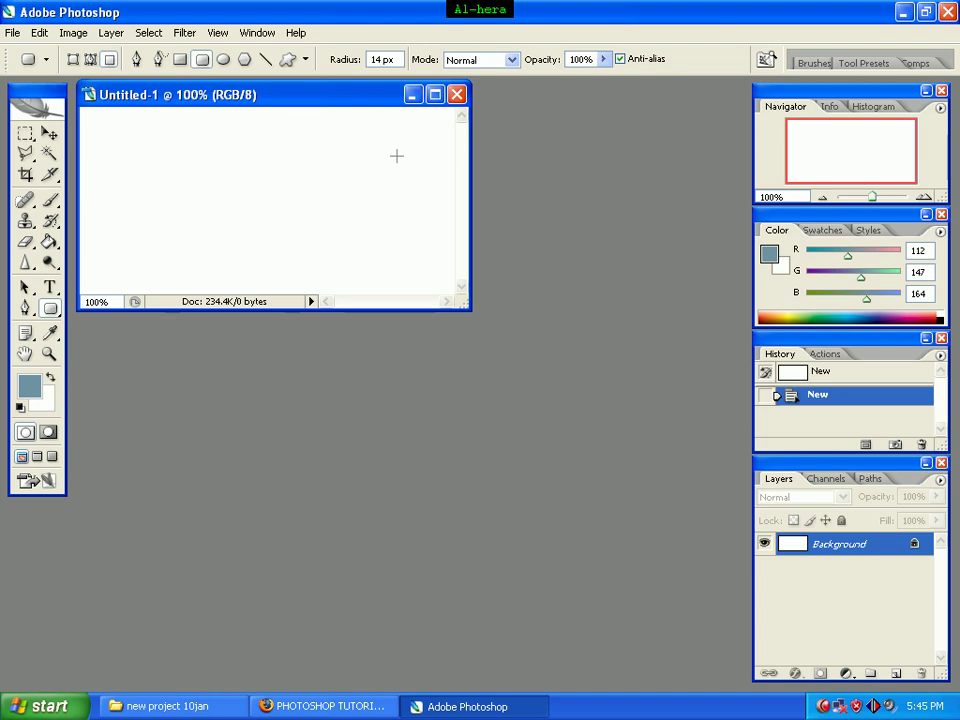
left_click_drag(356, 95, 478, 170)
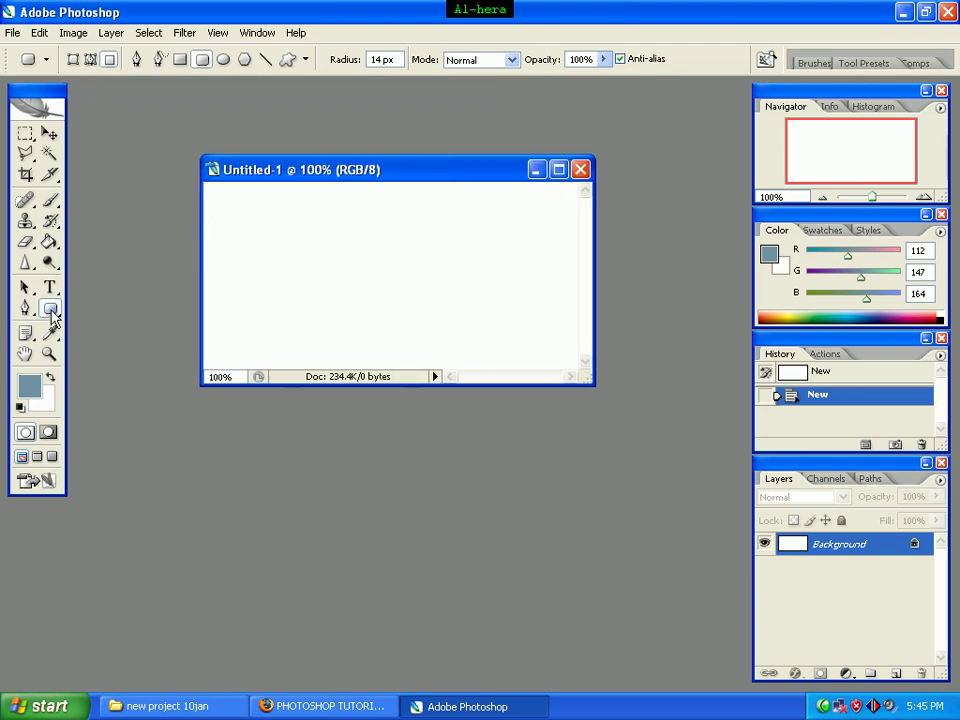
left_click(52, 311)
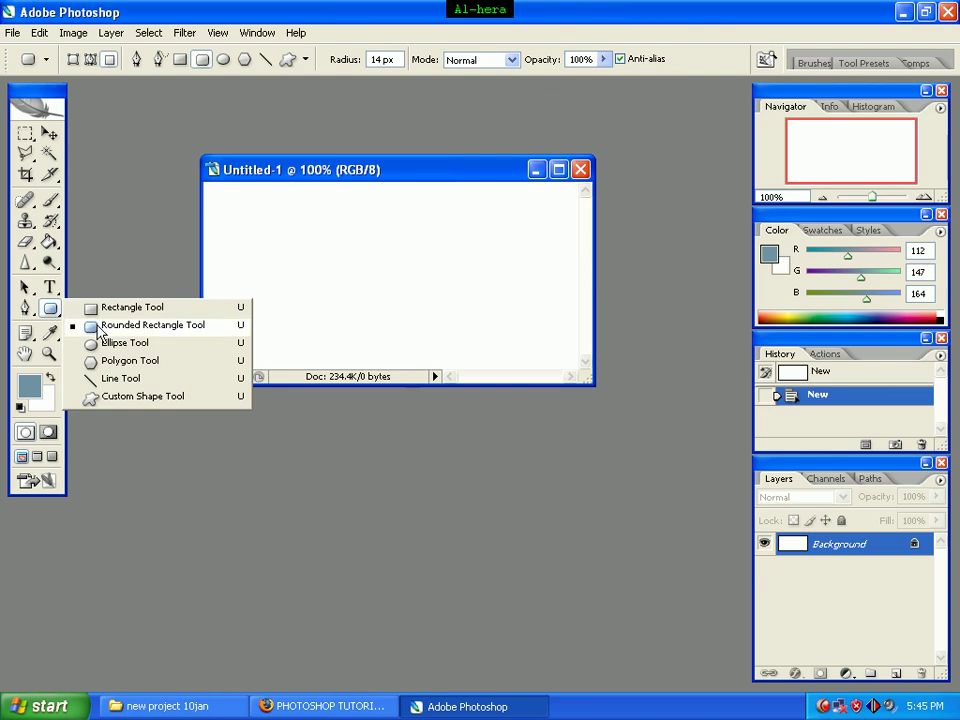
left_click(99, 328)
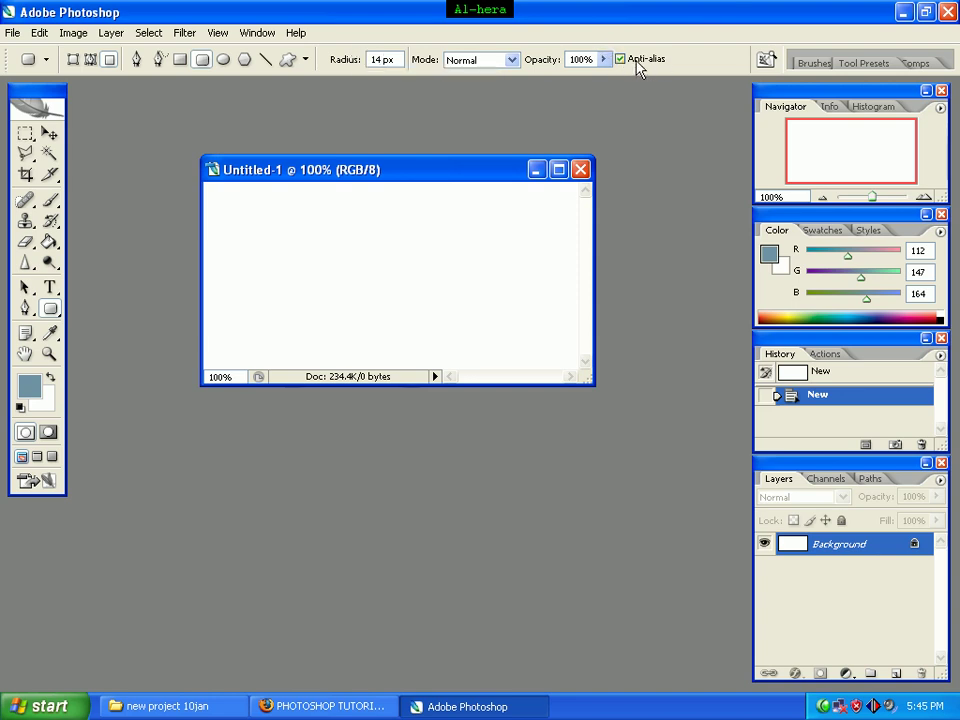
left_click(28, 390)
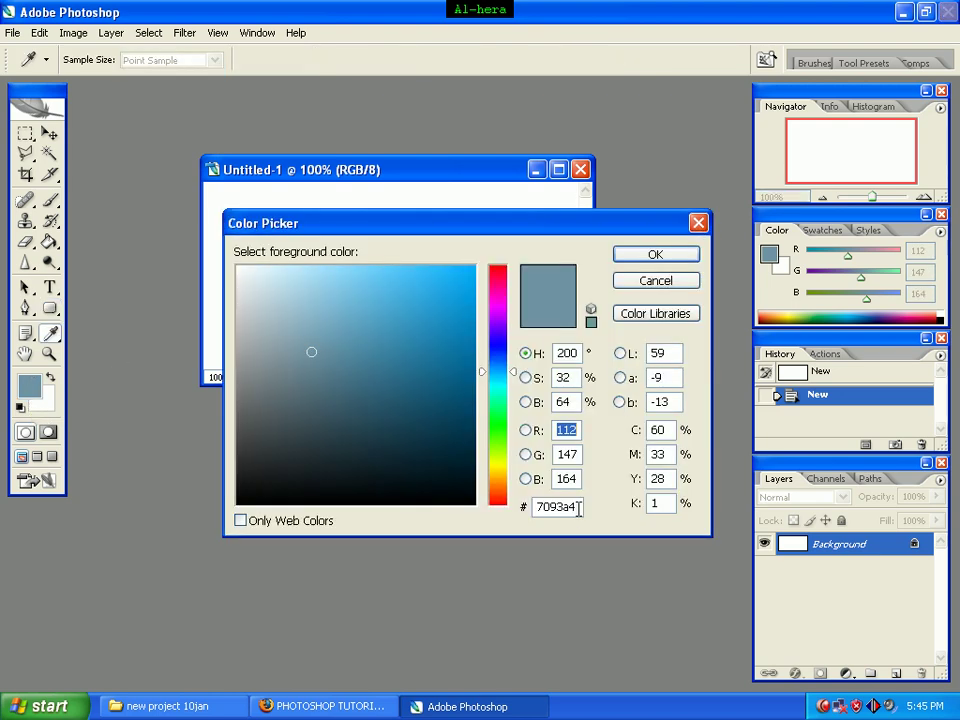
left_click(578, 510)
type("7")
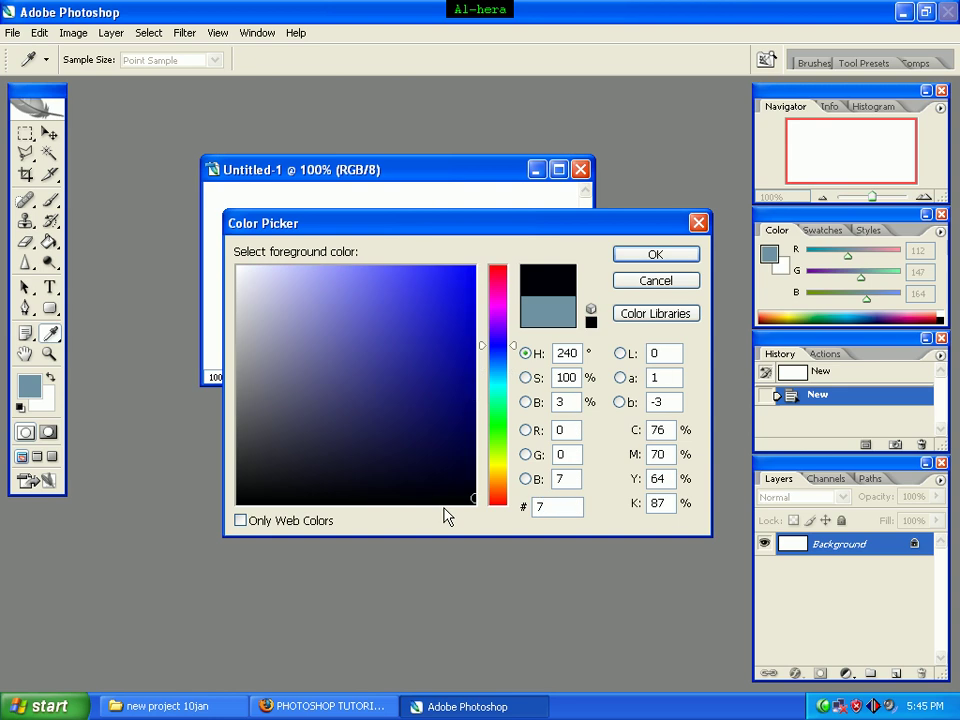
type("093")
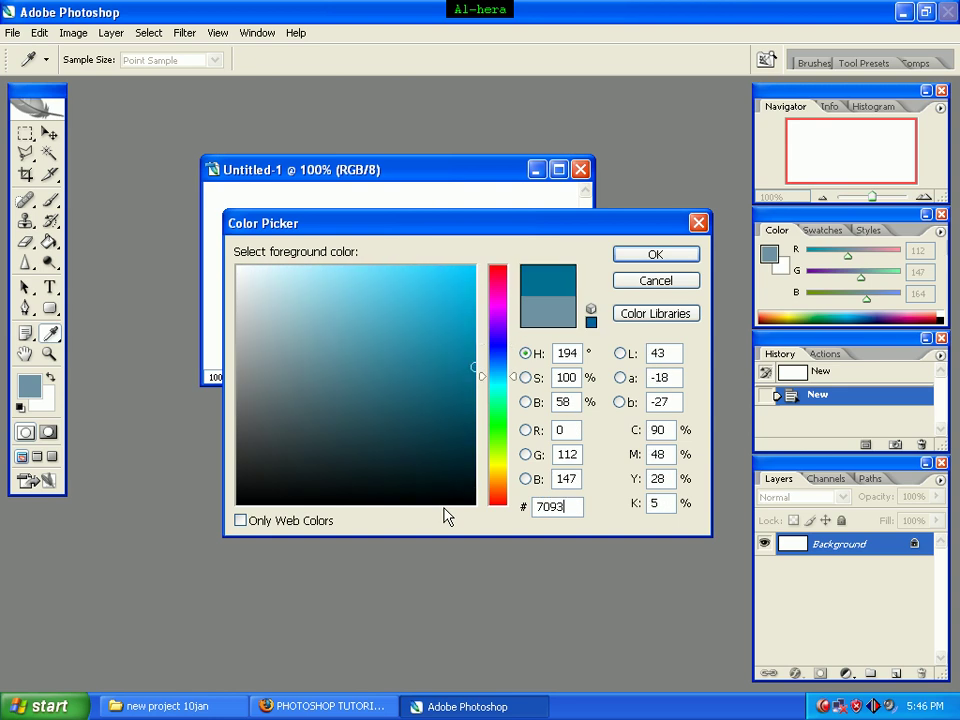
type("a4")
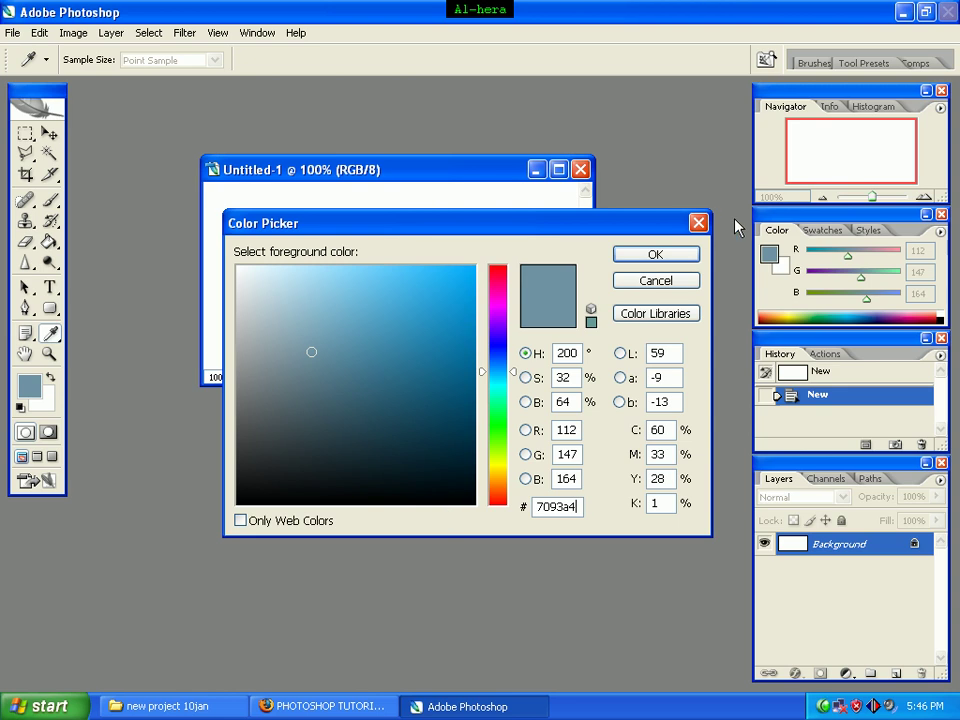
left_click(686, 255)
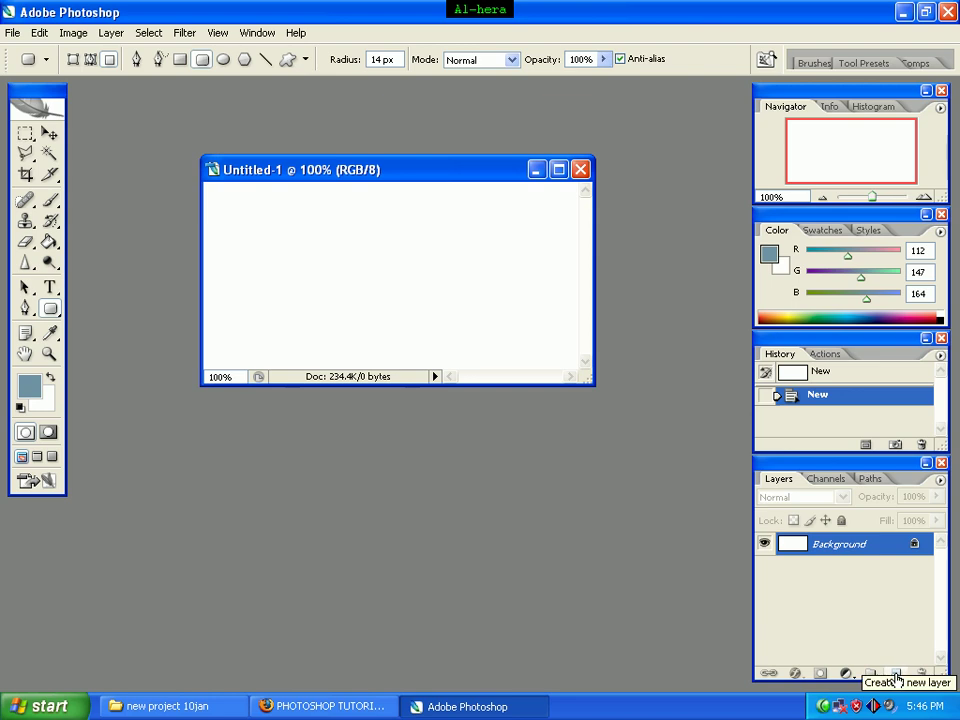
On a new Layer 1, draw a blue-grey rounded rectangle across most of the canvas and nudge it
left_click(896, 675)
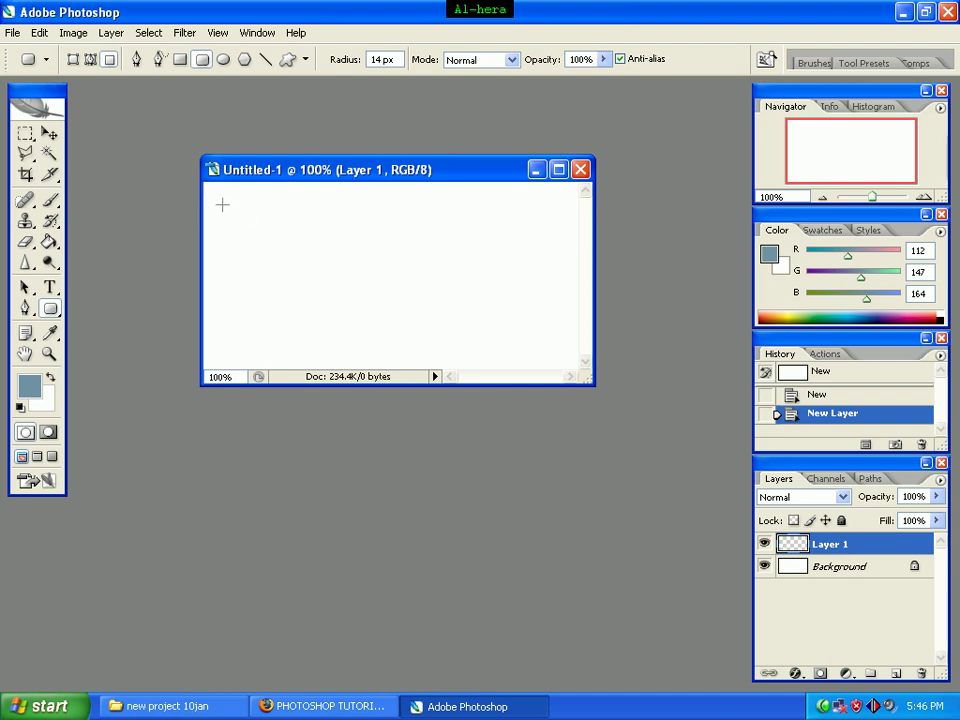
mouse_move(211, 191)
left_mouse_down()
mouse_move(557, 336)
mouse_move(559, 354)
left_mouse_up()
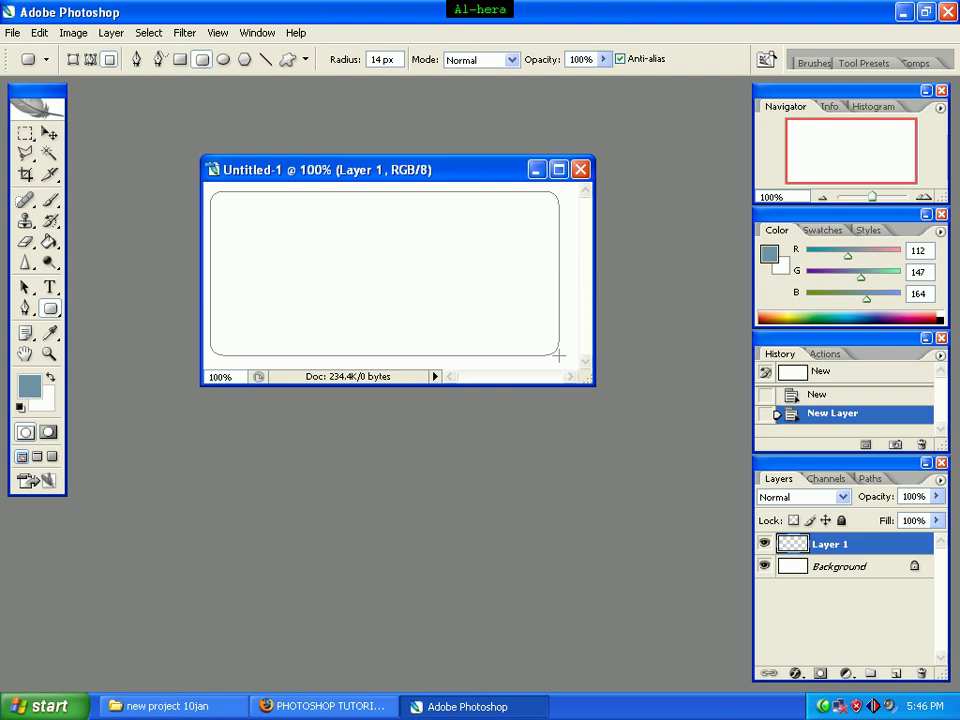
left_click_drag(559, 354, 558, 354)
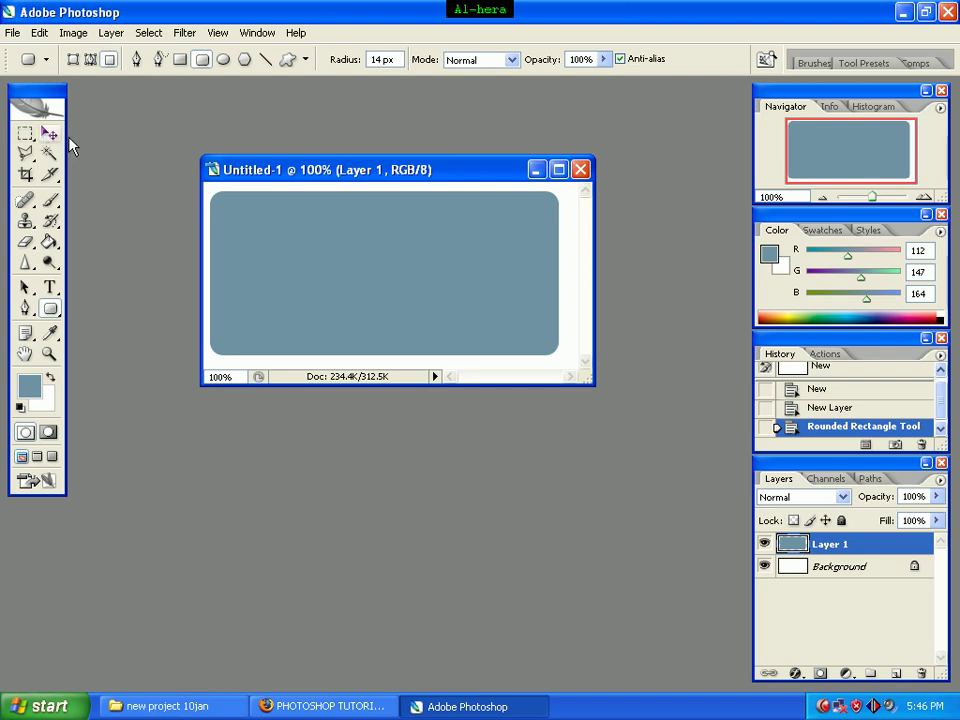
left_click(49, 133)
key("shift+Right")
key("shift+Right")
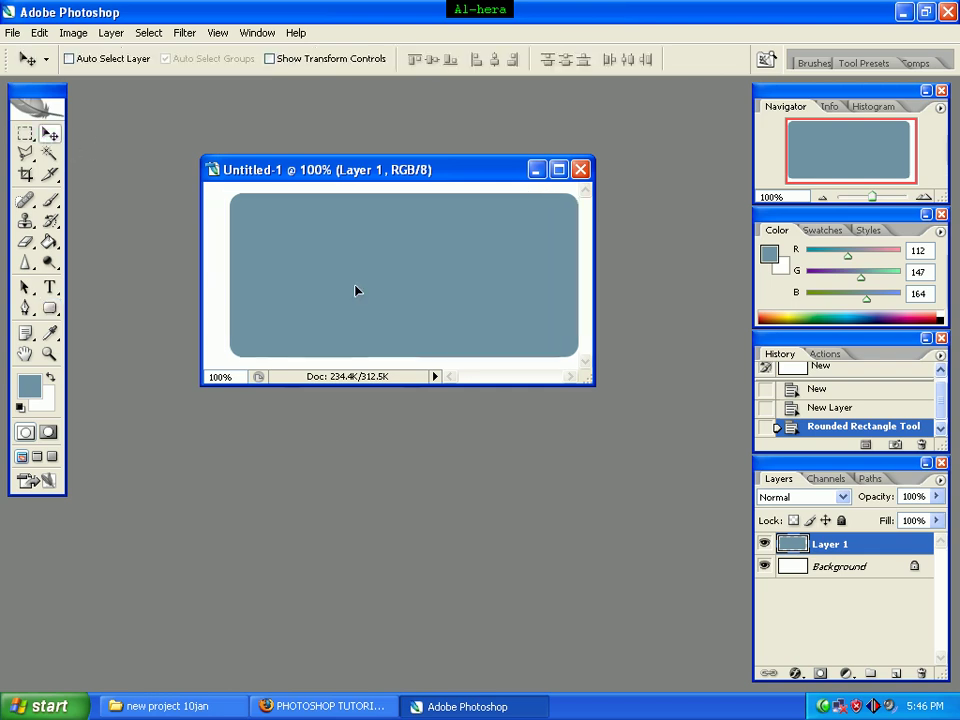
key("shift+Left")
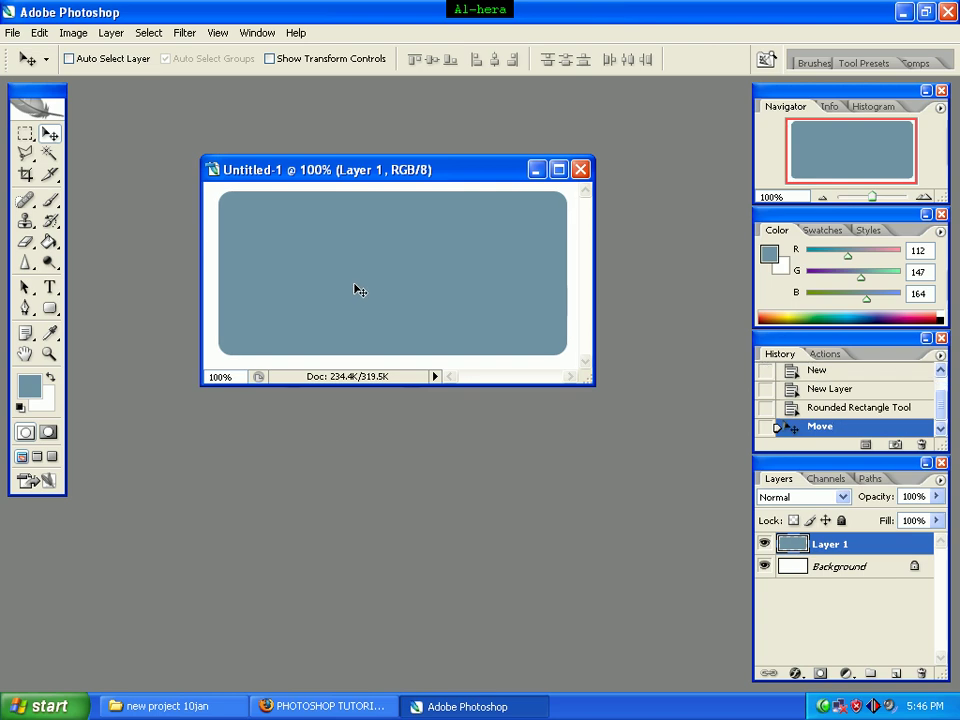
Add a Normal-mode inner shadow in colour #528194 to Layer 1
right_click(880, 553)
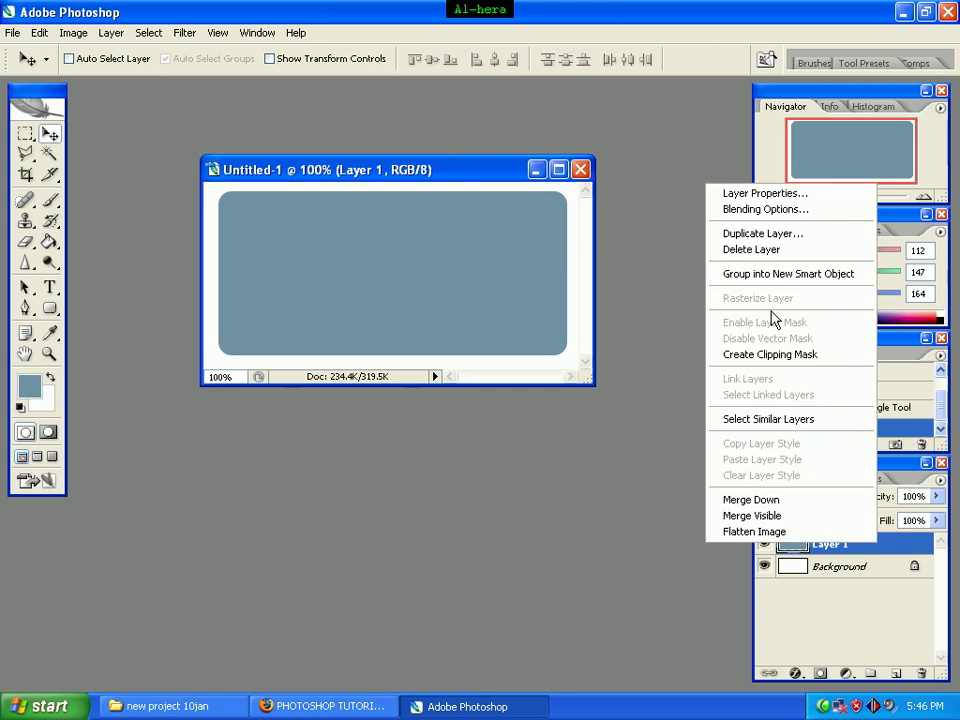
left_click(778, 210)
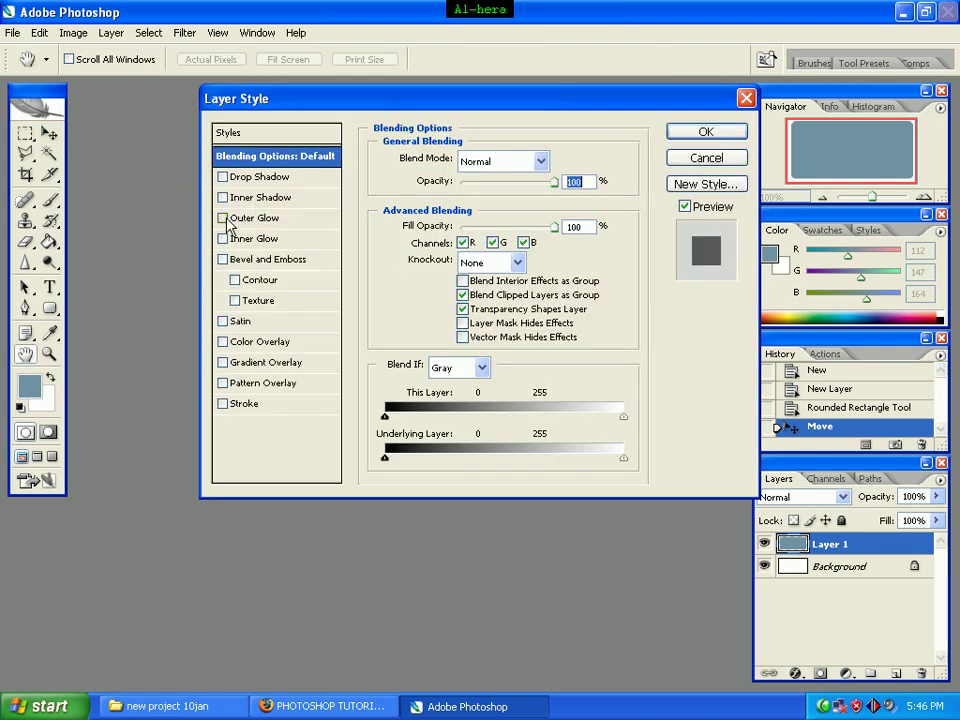
left_click(248, 202)
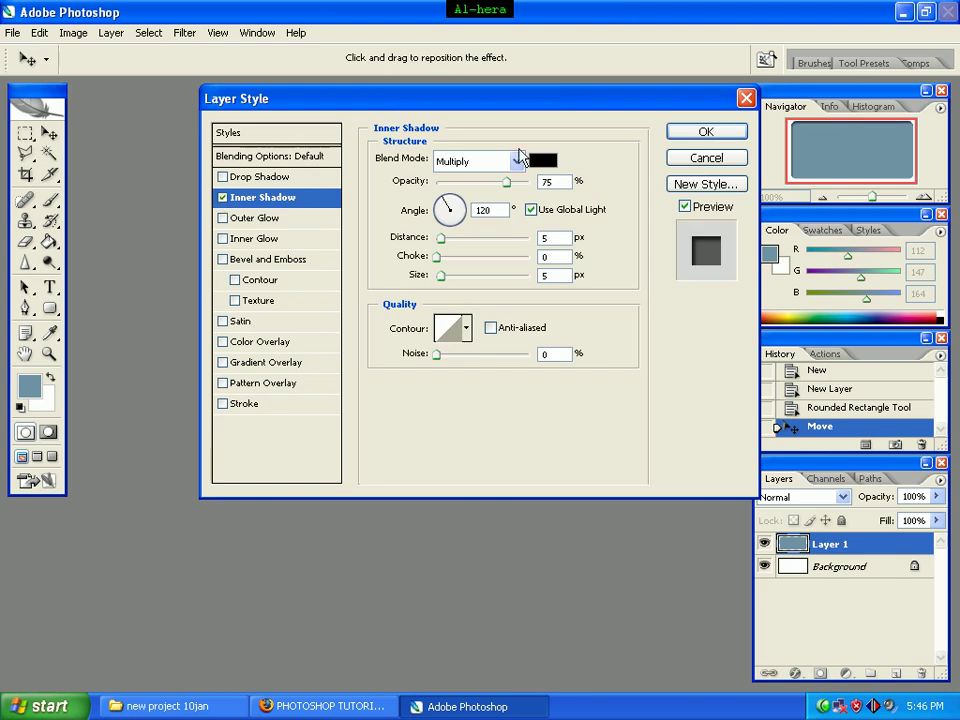
left_click(518, 162)
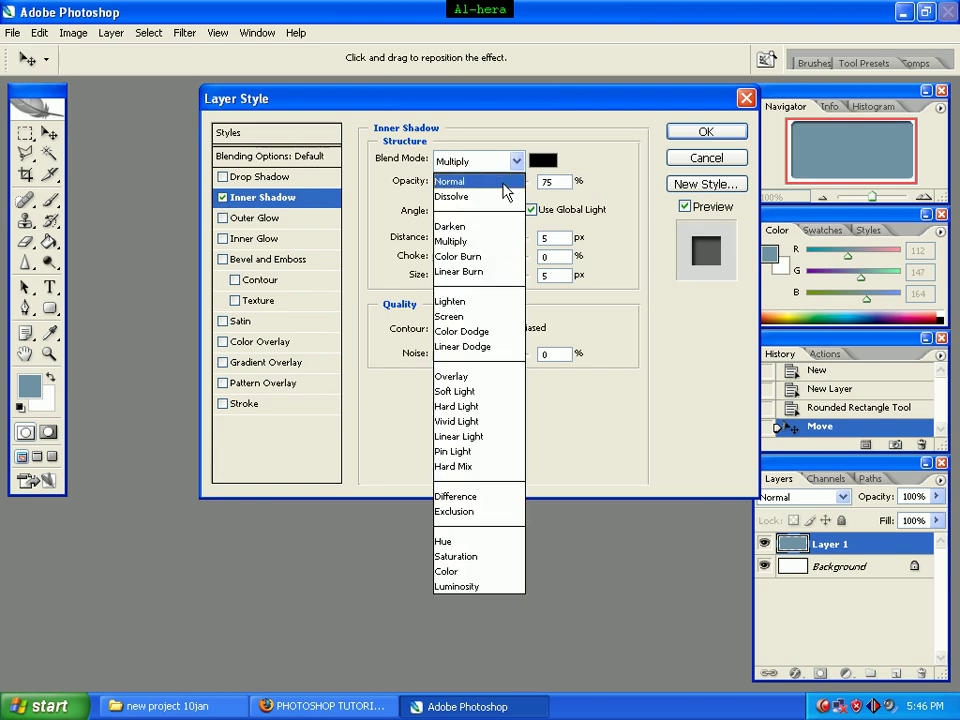
left_click(505, 184)
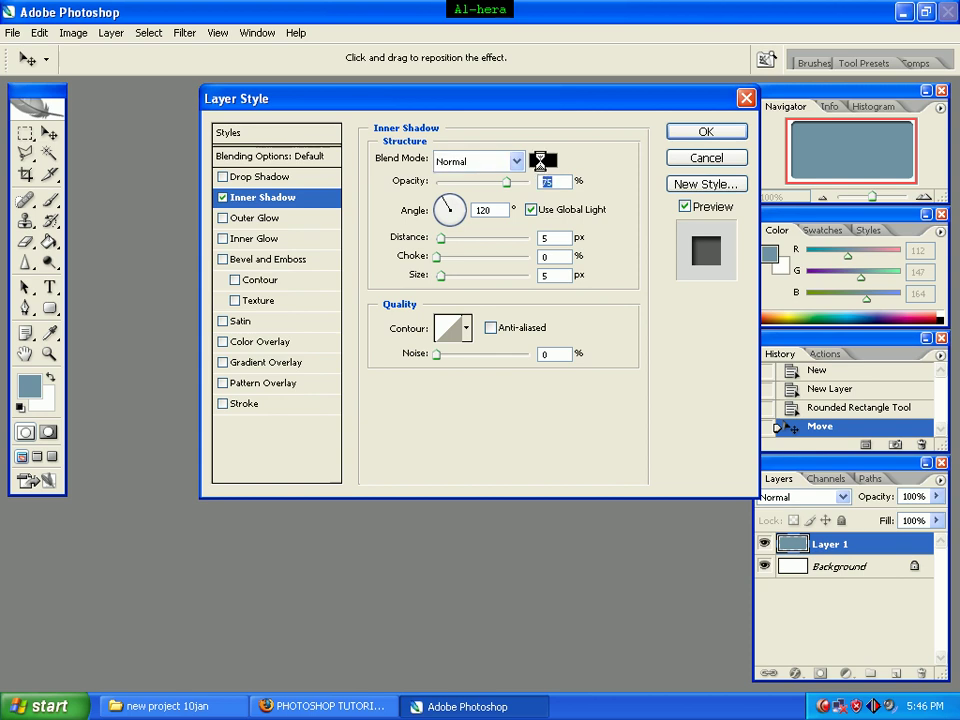
left_click(541, 162)
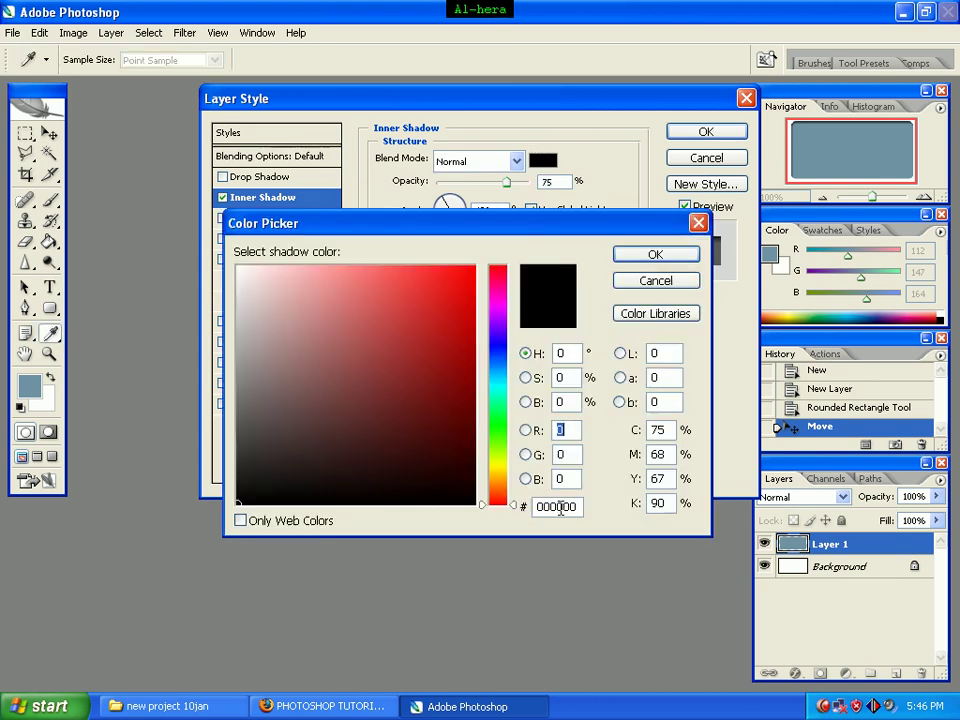
left_click_drag(577, 507, 507, 515)
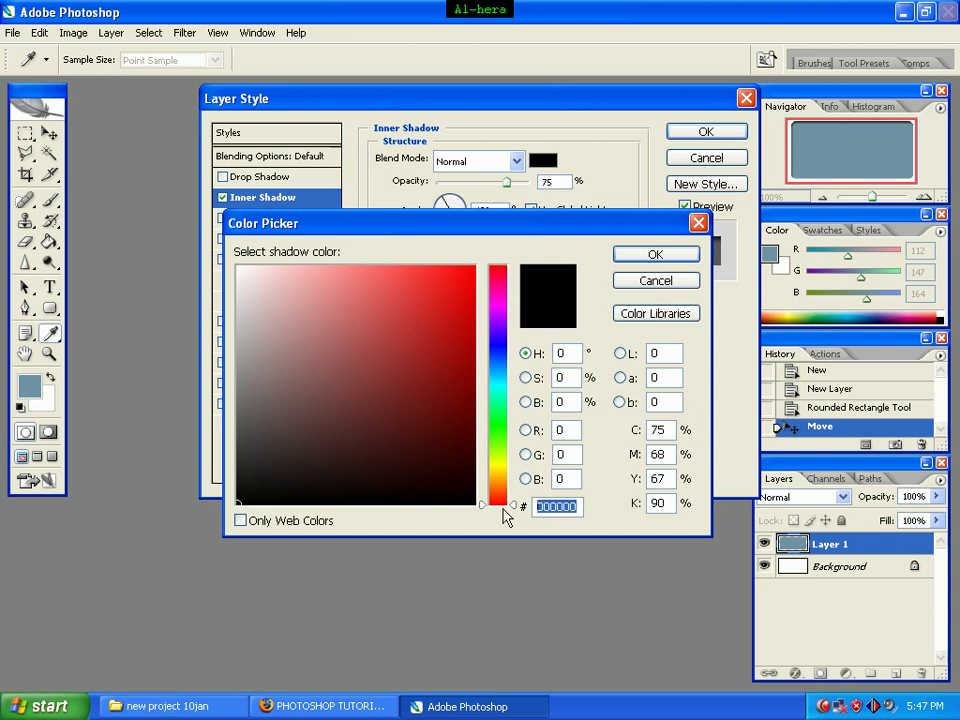
type("52")
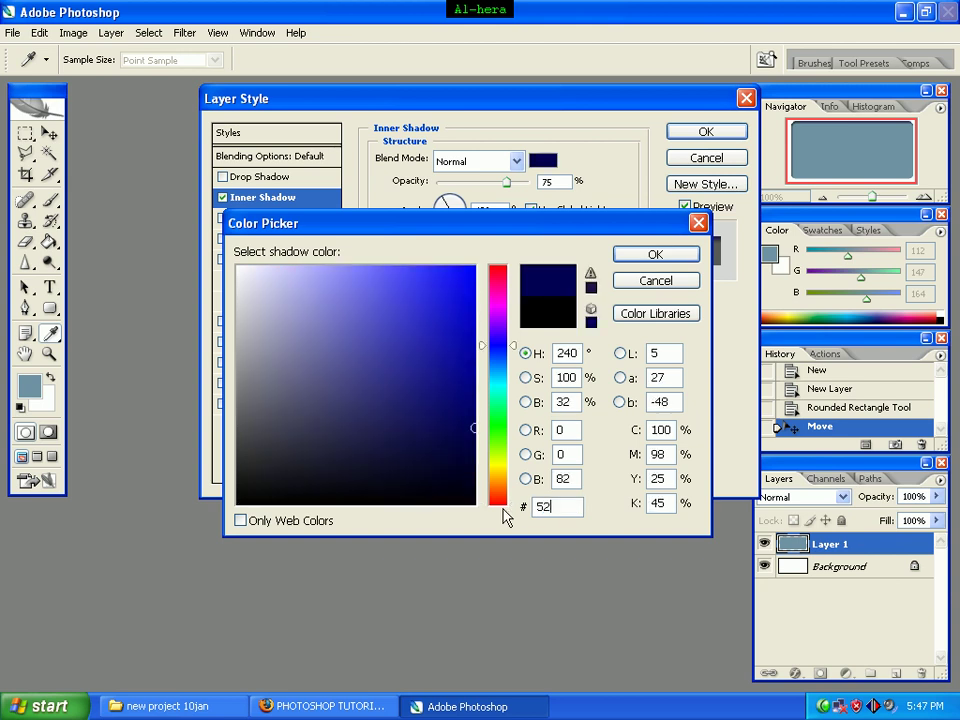
type("8194")
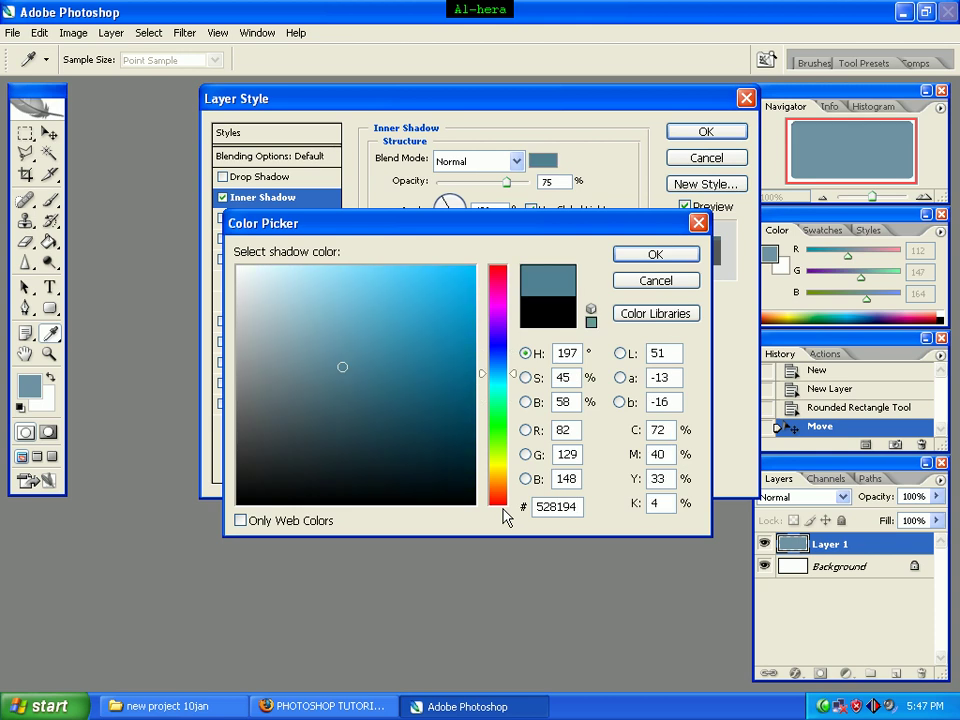
left_click(654, 256)
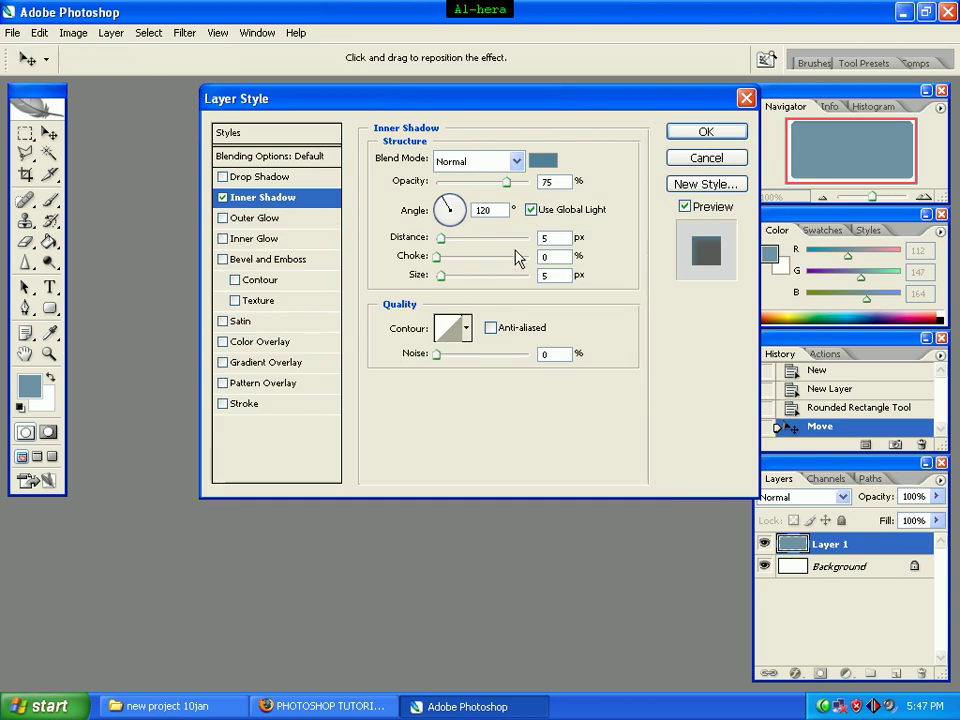
Set the inner shadow to 100% opacity, 90° angle, 38 px distance and 0 px size
double_click(562, 181)
type("100")
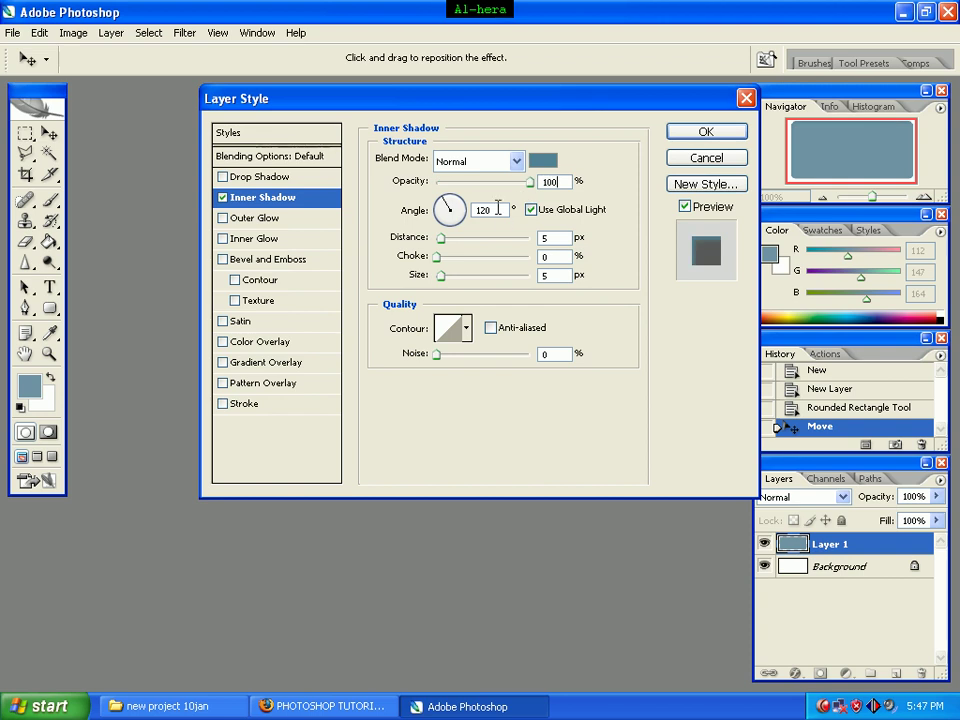
key("Tab")
type("90")
key("Tab")
type("38")
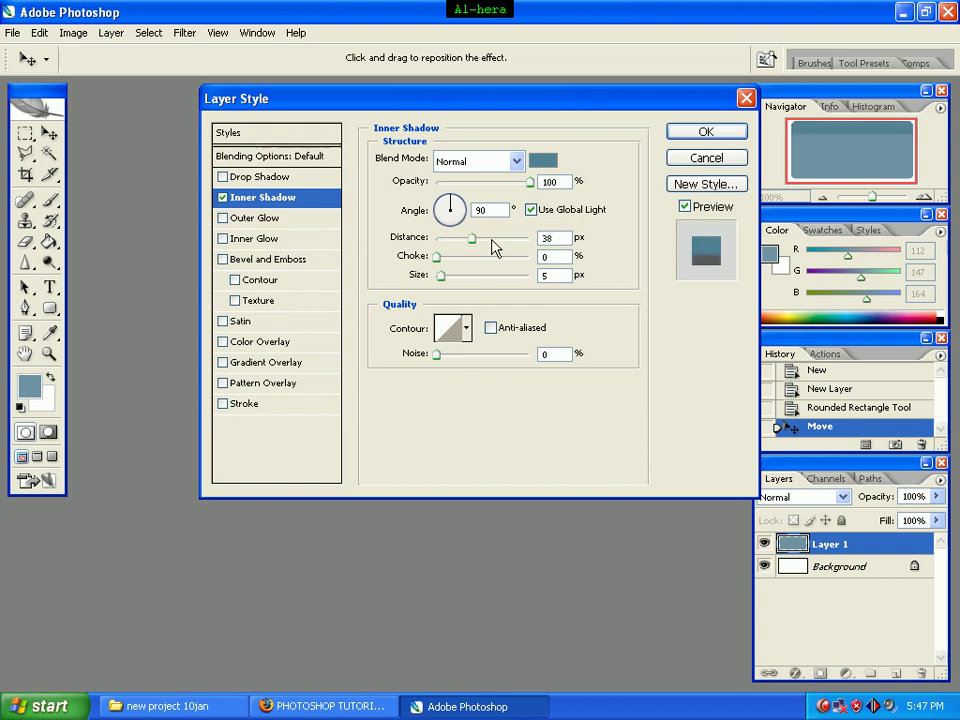
key("Tab")
type("0")
Add an 8 px stroke in colour #528194 to Layer 1 and apply the layer style
left_click(244, 405)
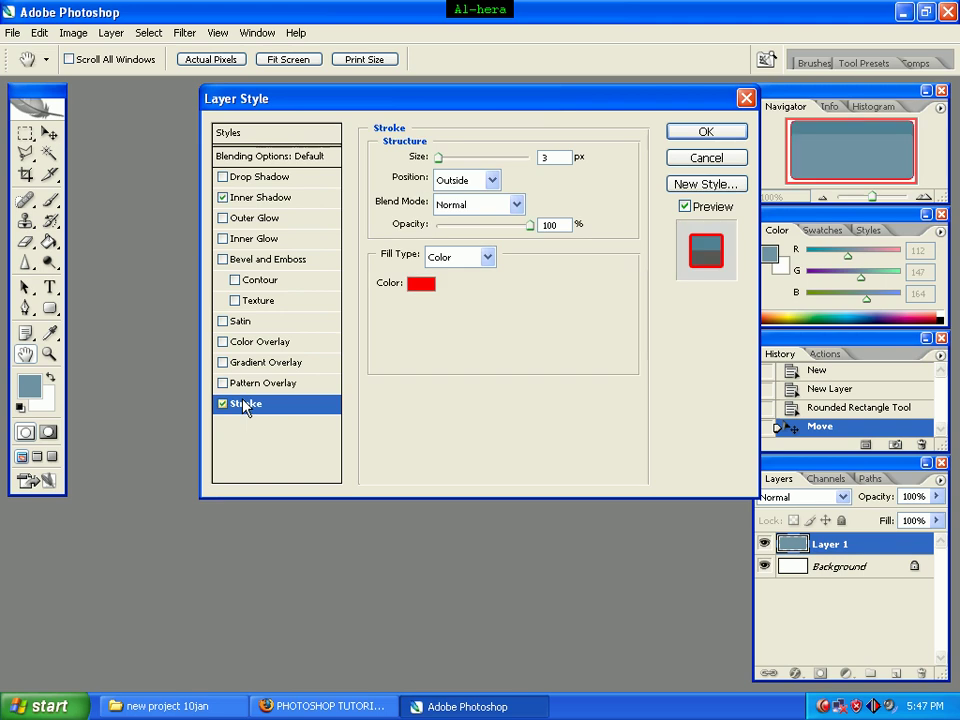
double_click(550, 157)
type("8")
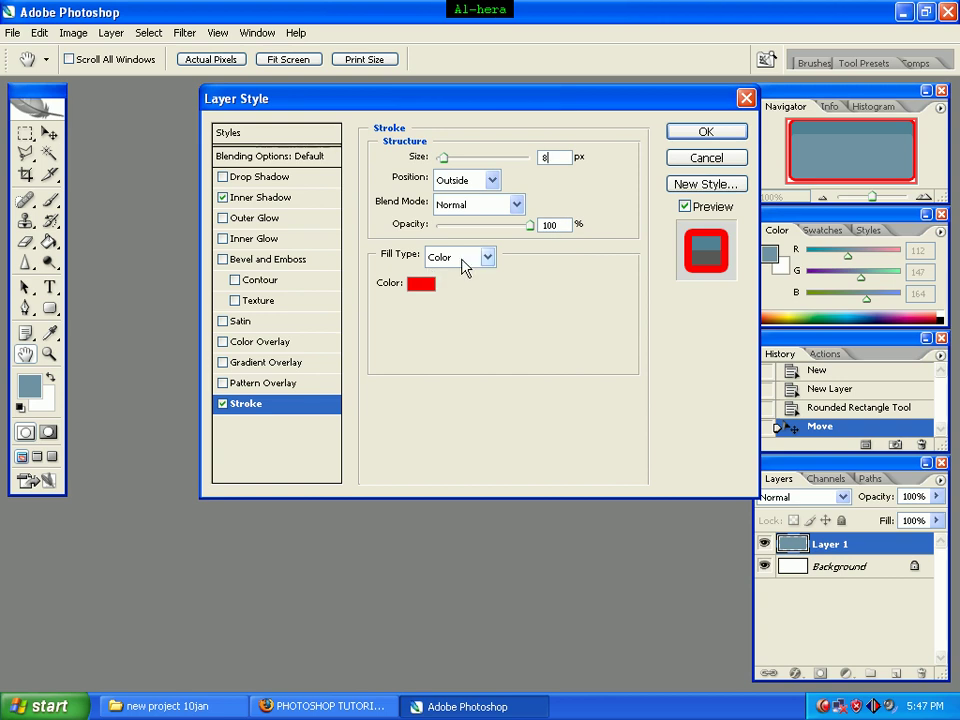
left_click(418, 287)
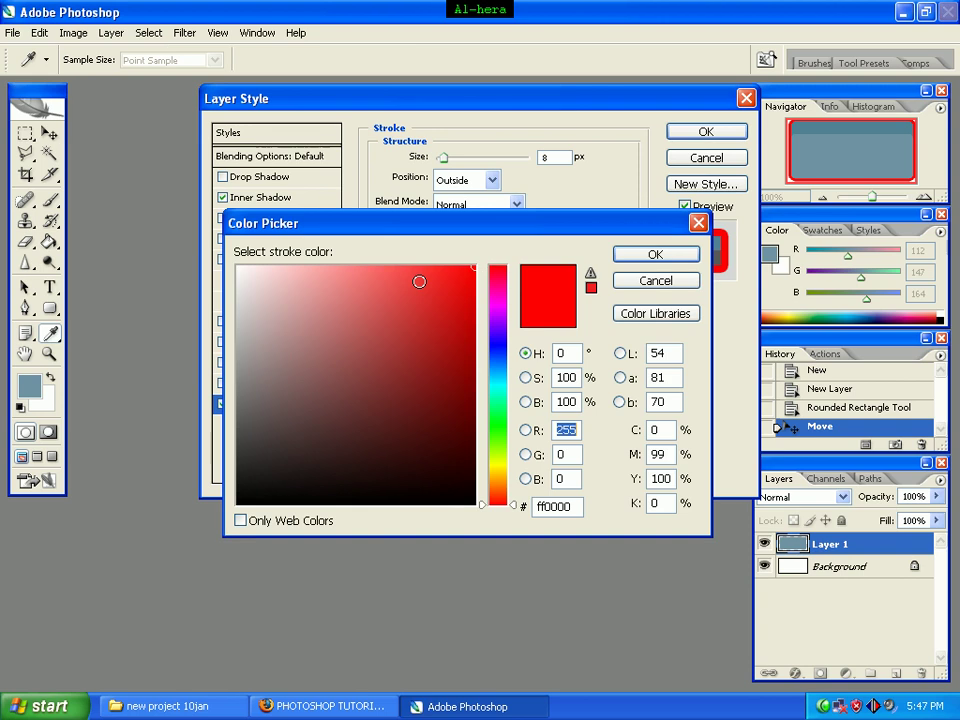
double_click(572, 507)
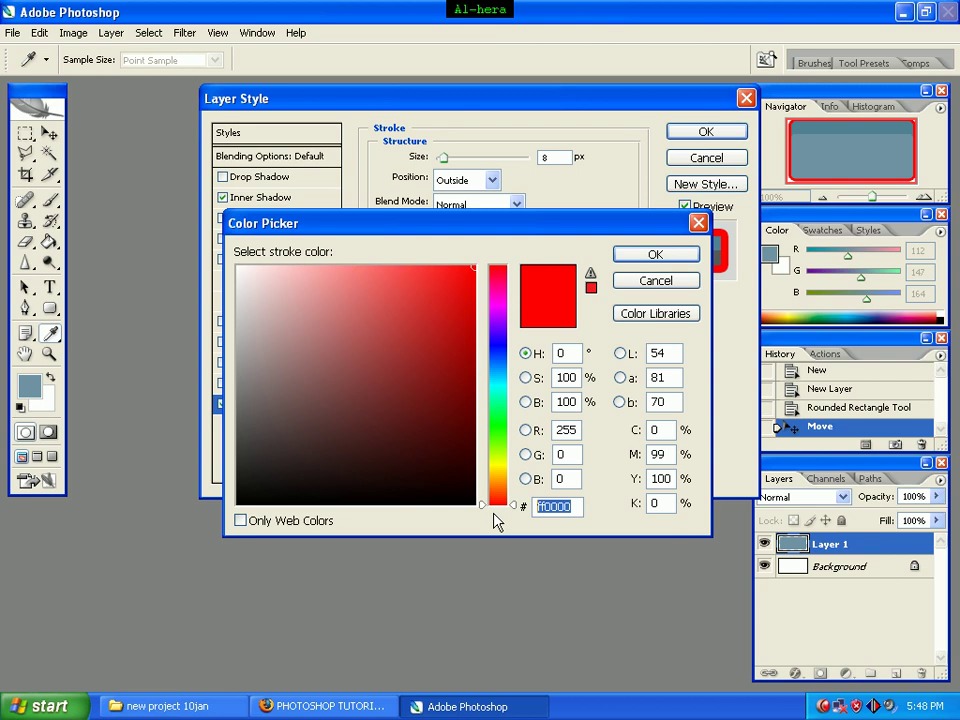
type("5281")
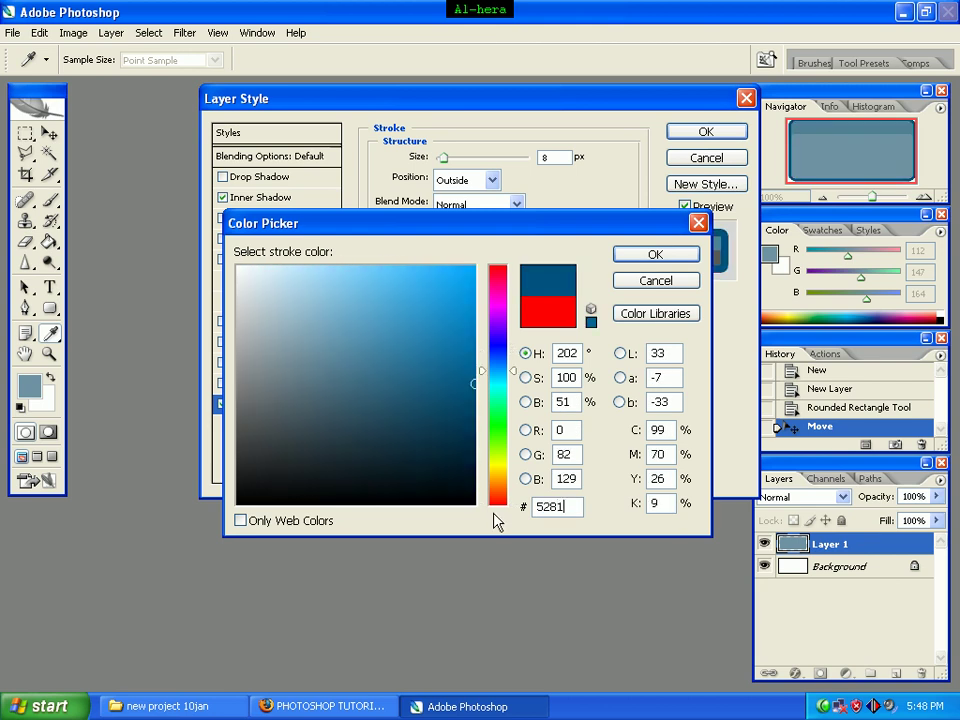
type("94")
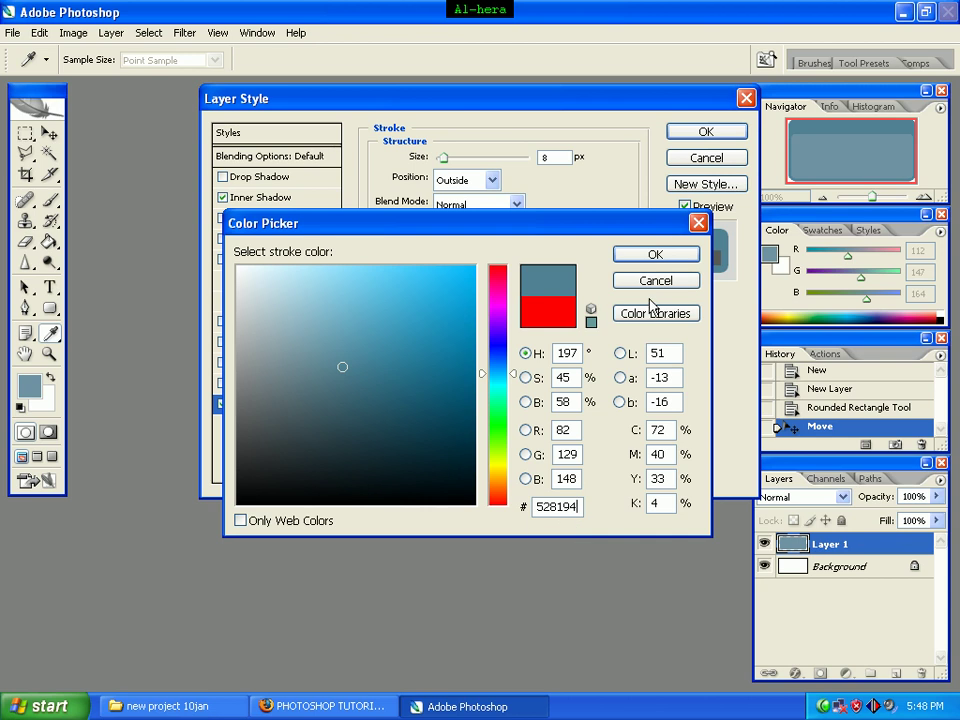
left_click(655, 256)
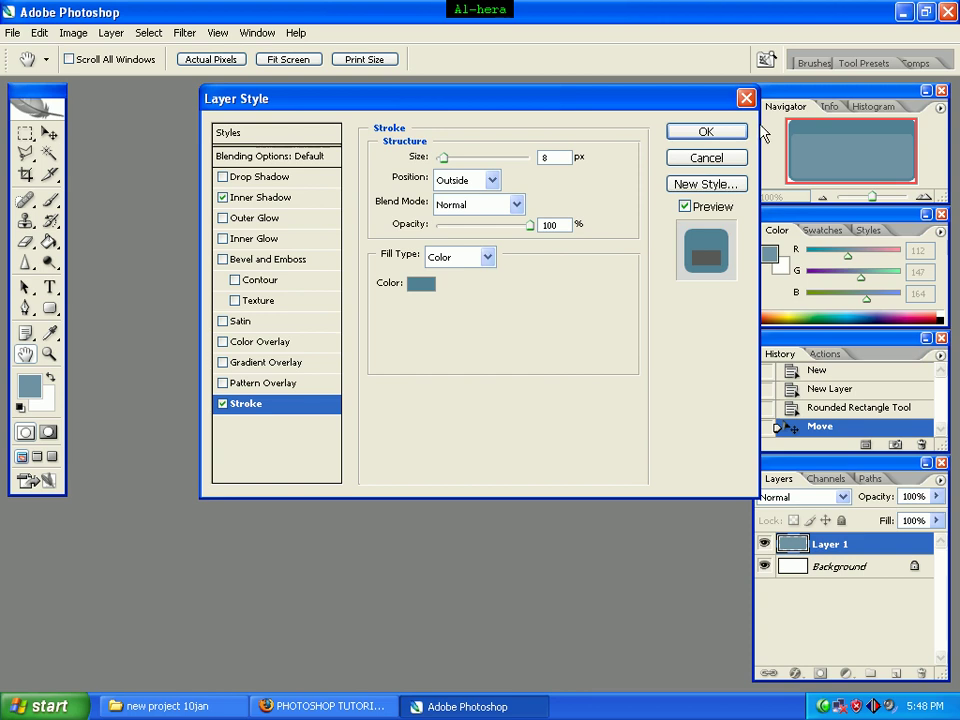
left_click(711, 134)
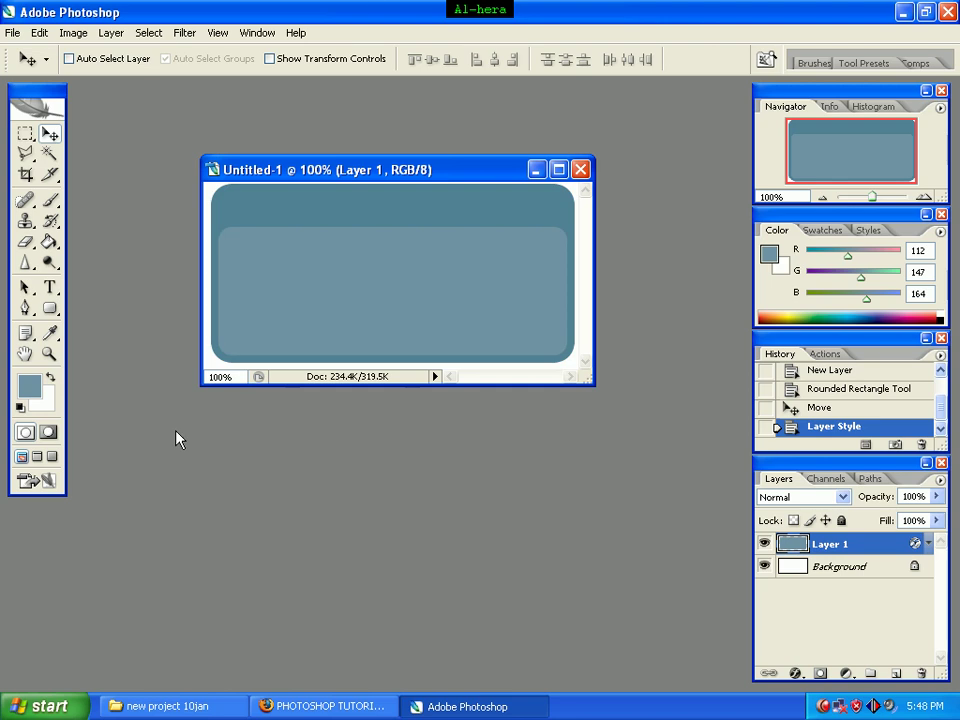
On a new Layer 2, draw a narrow blue-grey rounded bar along the top of the panel
left_click(52, 310)
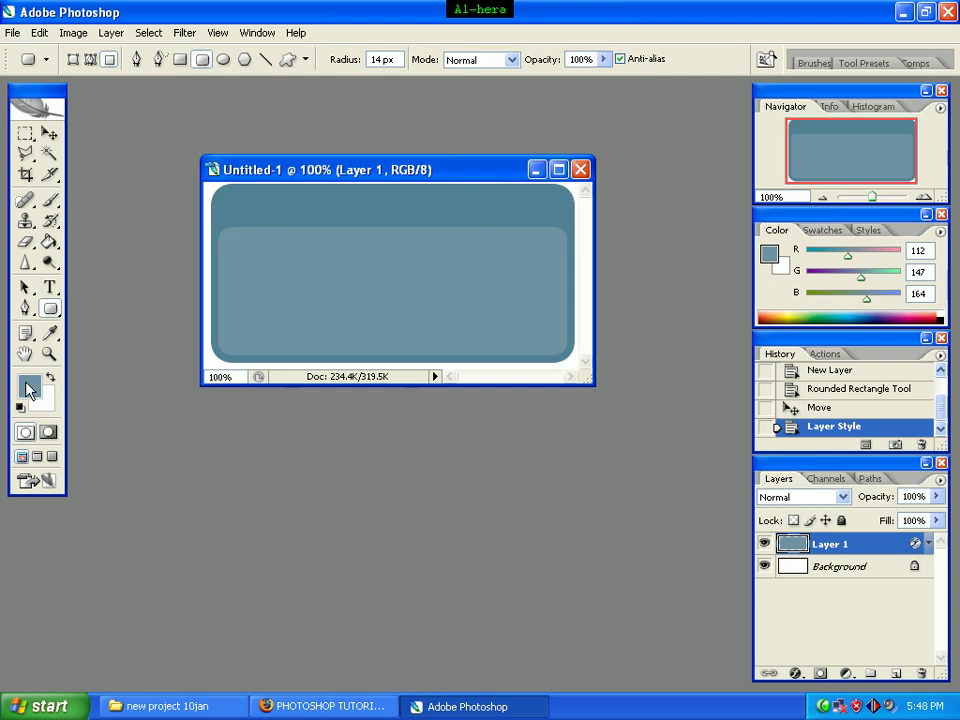
left_click(28, 387)
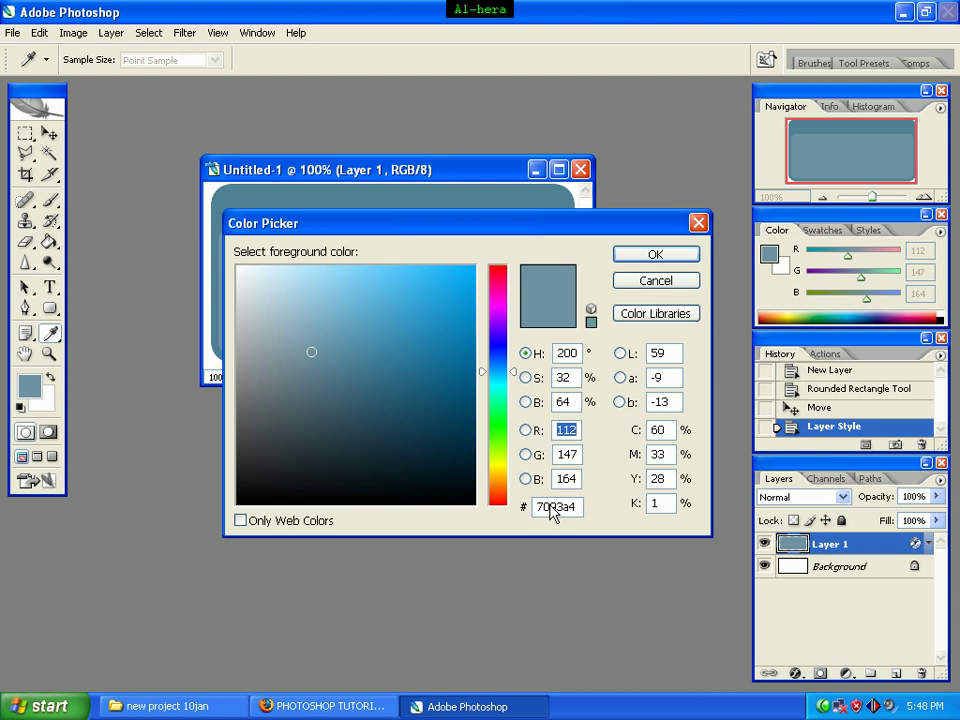
left_click(639, 256)
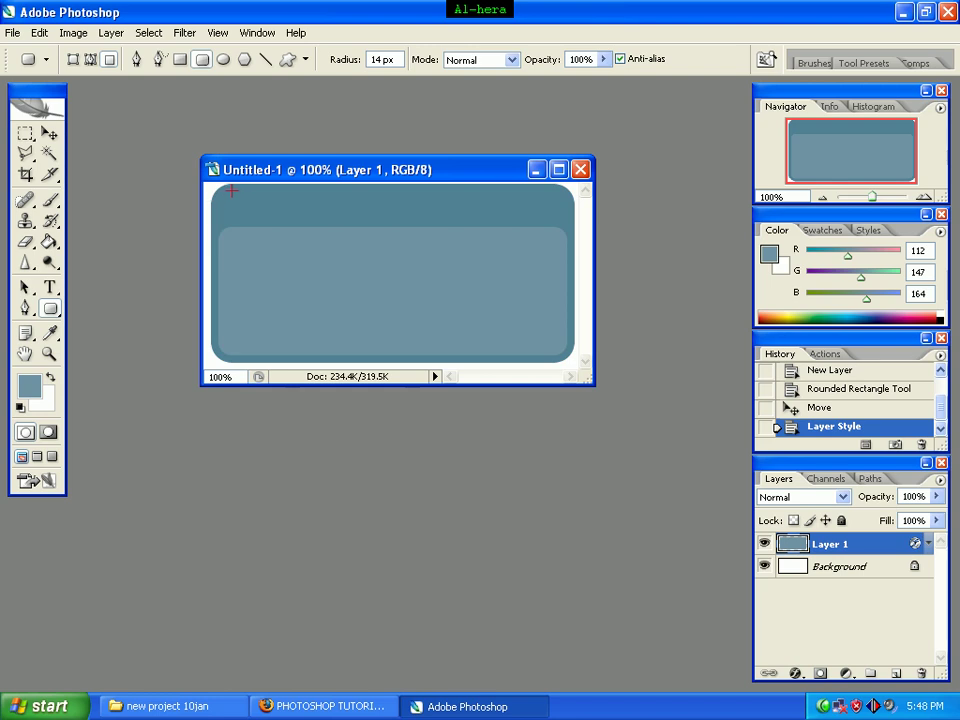
left_click_drag(228, 203, 255, 208)
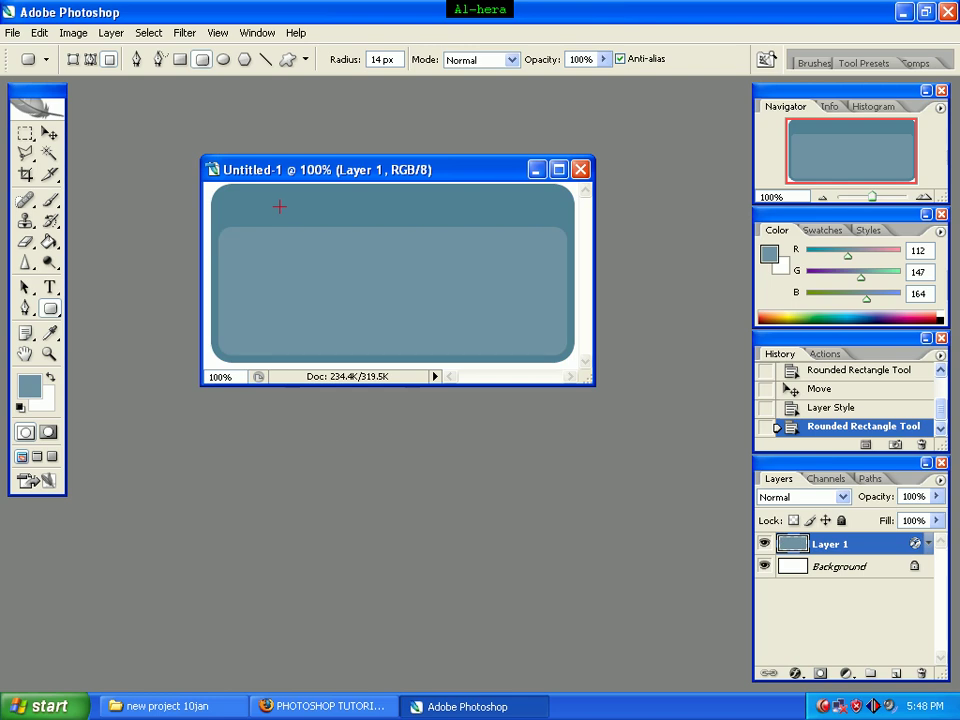
left_click(896, 674)
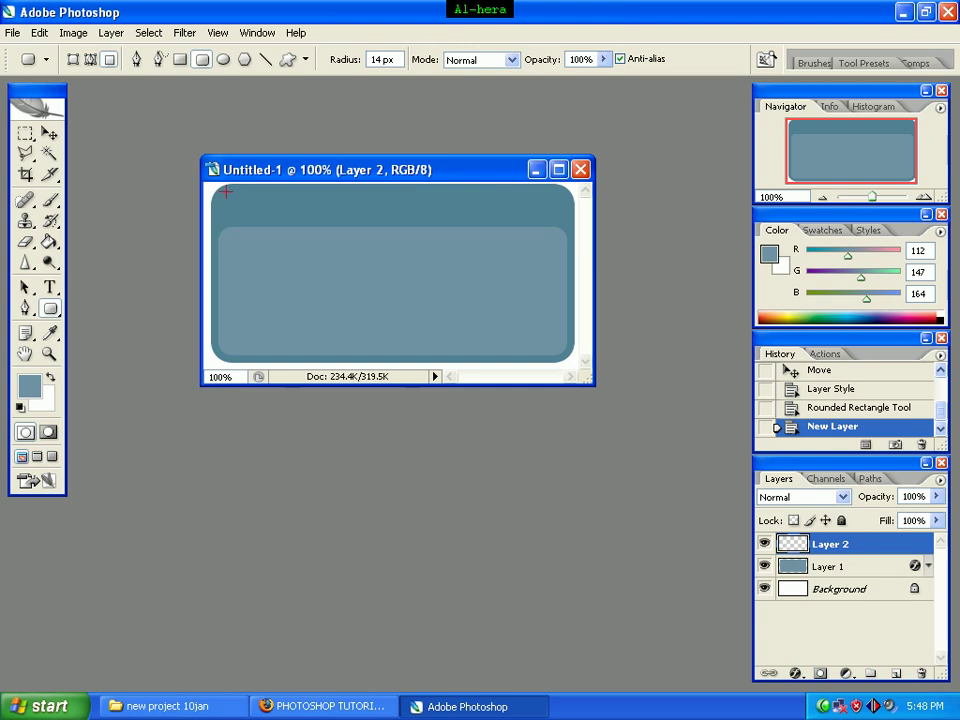
left_click_drag(230, 207, 562, 217)
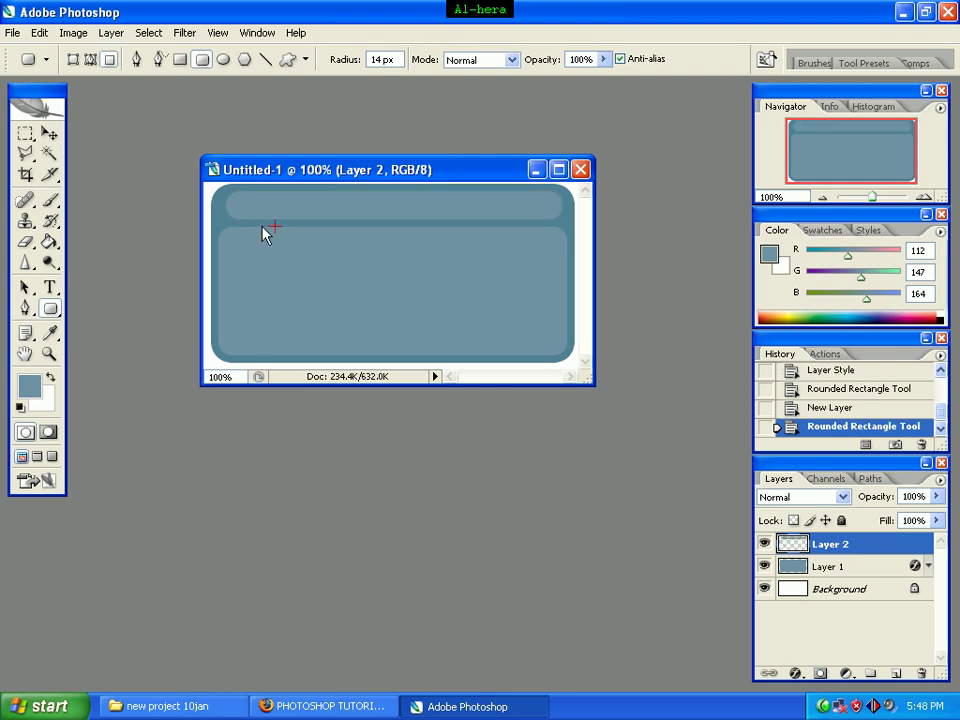
Give Layer 2 a Color Burn gradient overlay at 5% opacity and 16% scale
right_click(868, 552)
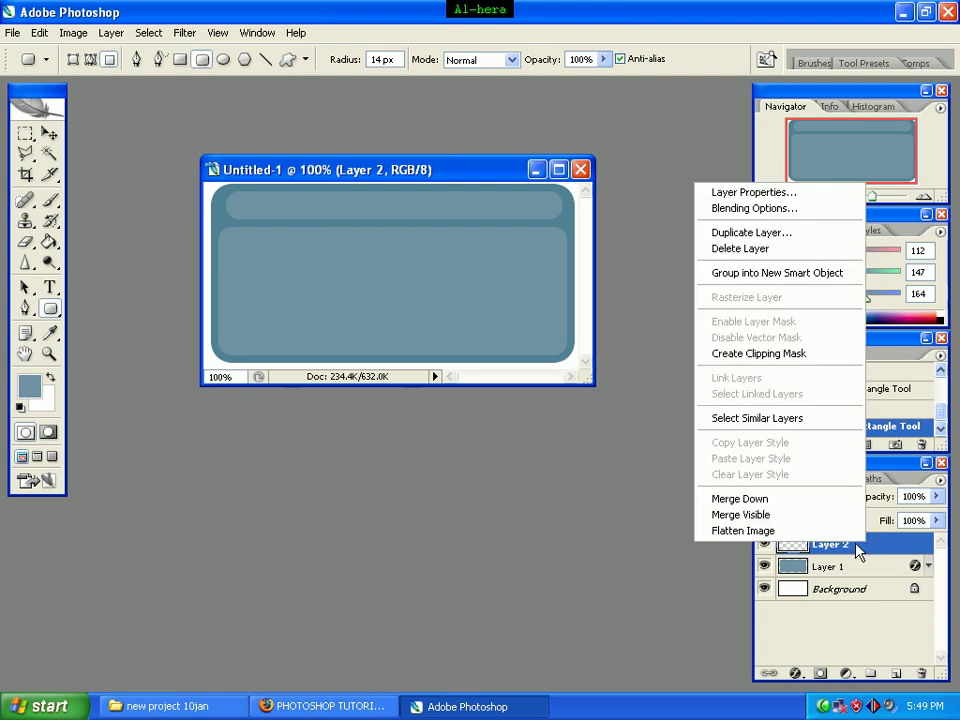
left_click(778, 222)
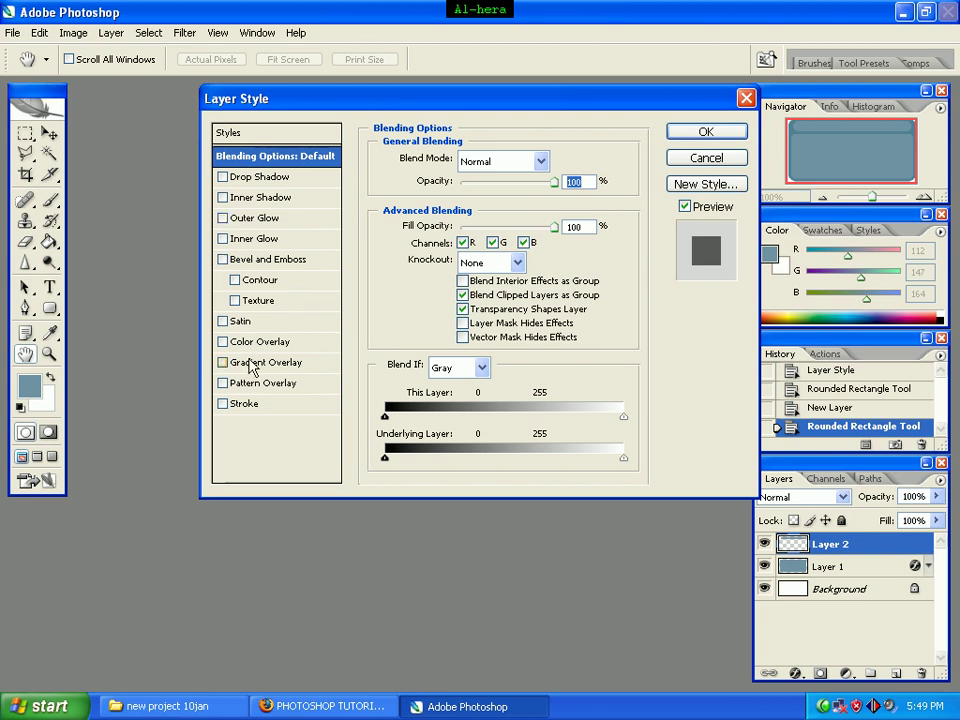
left_click(250, 366)
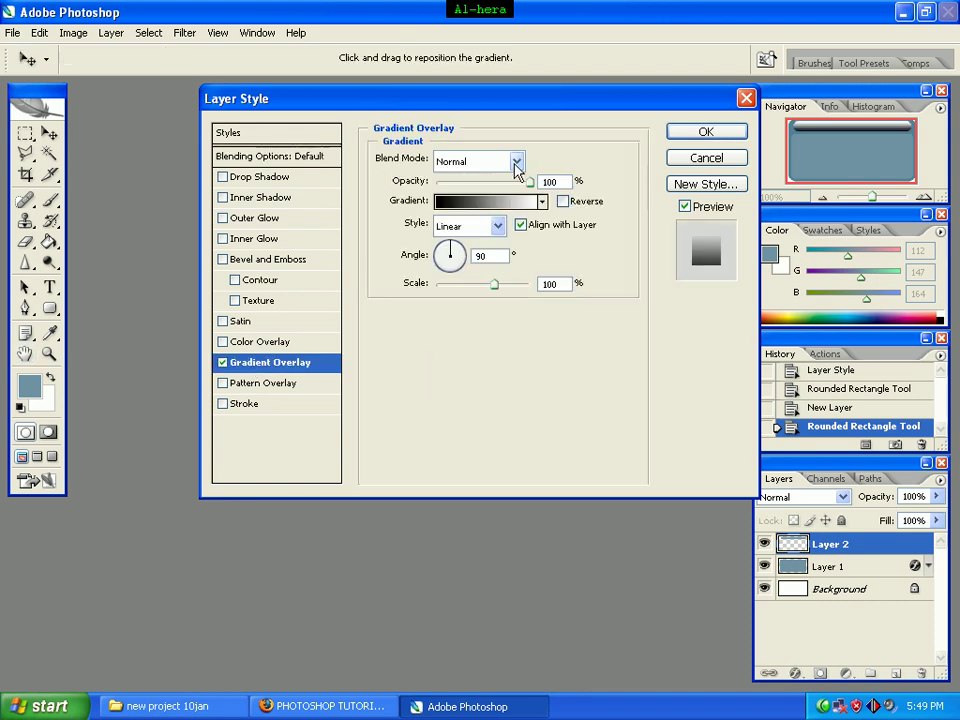
left_click(516, 162)
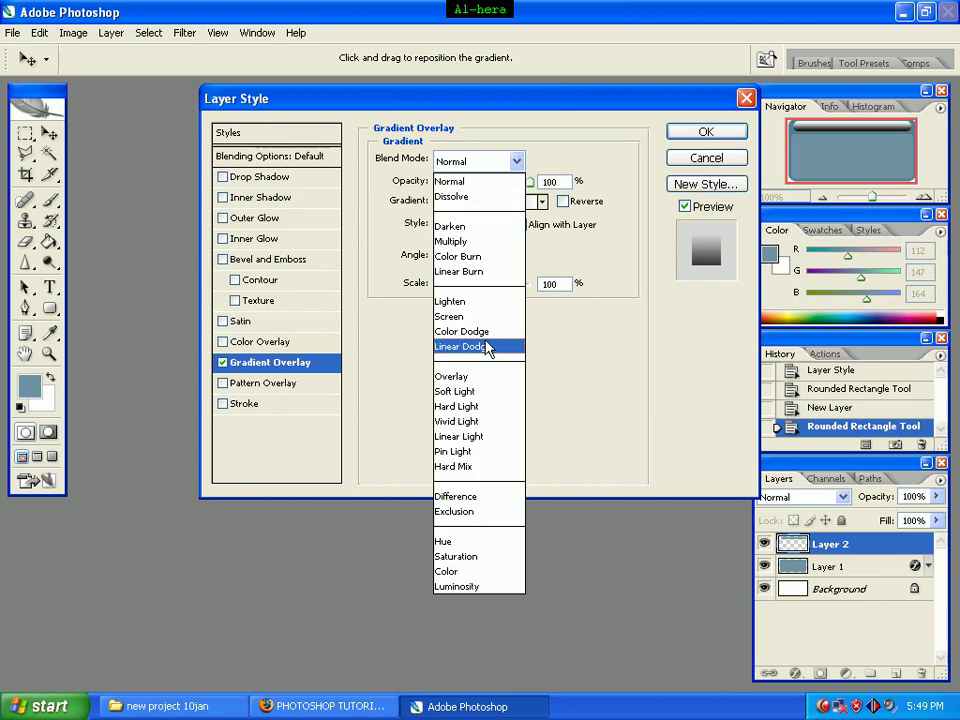
left_click(490, 258)
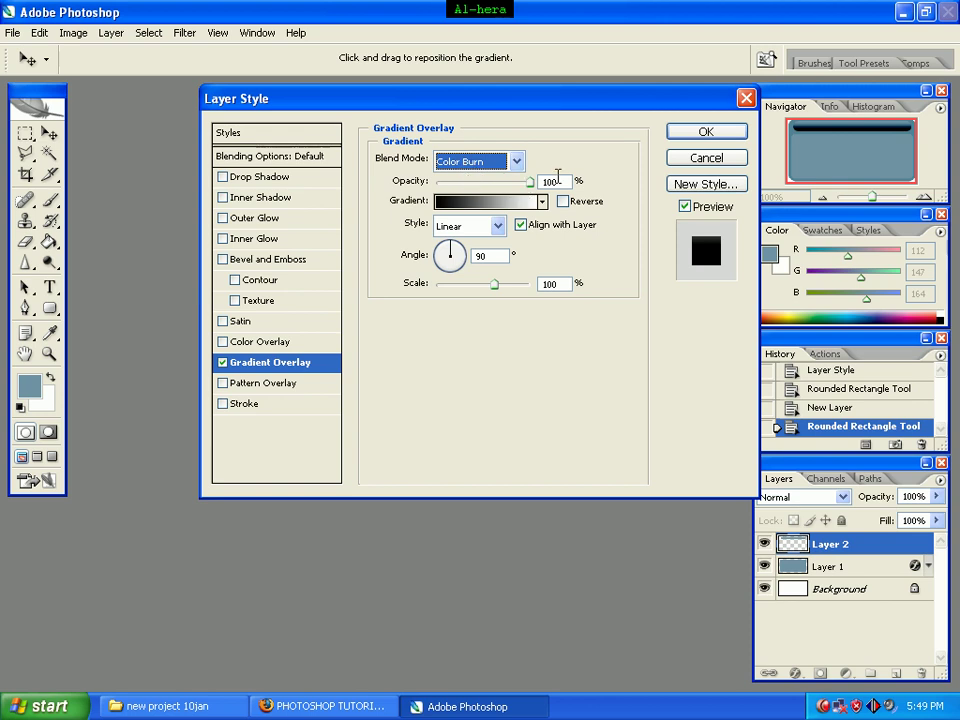
double_click(557, 180)
type("5")
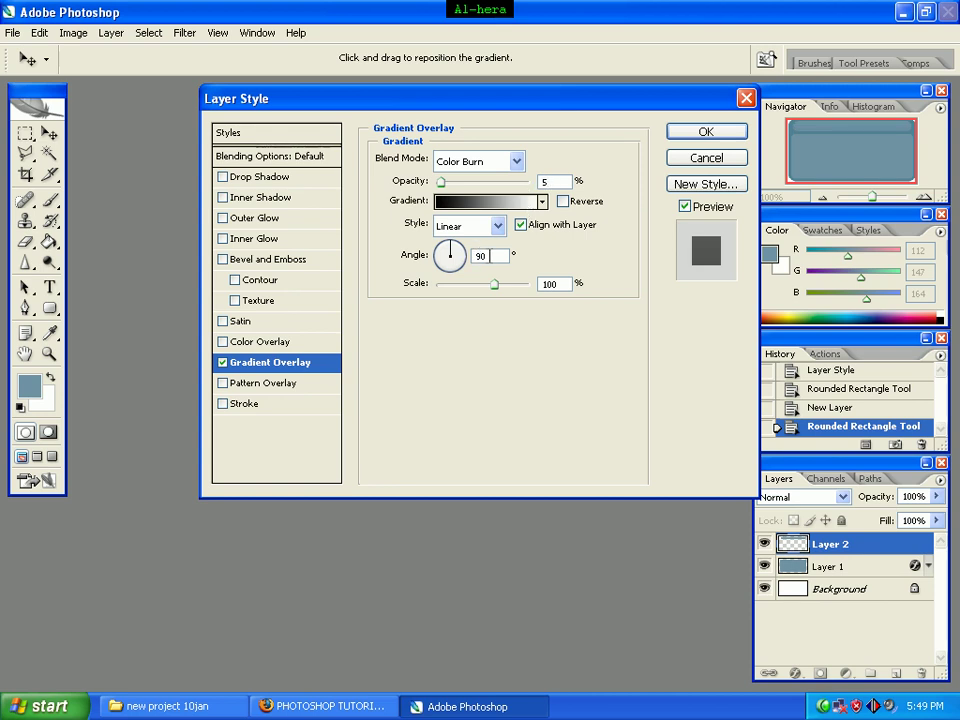
double_click(561, 283)
type("1")
type("6")
left_click(692, 136)
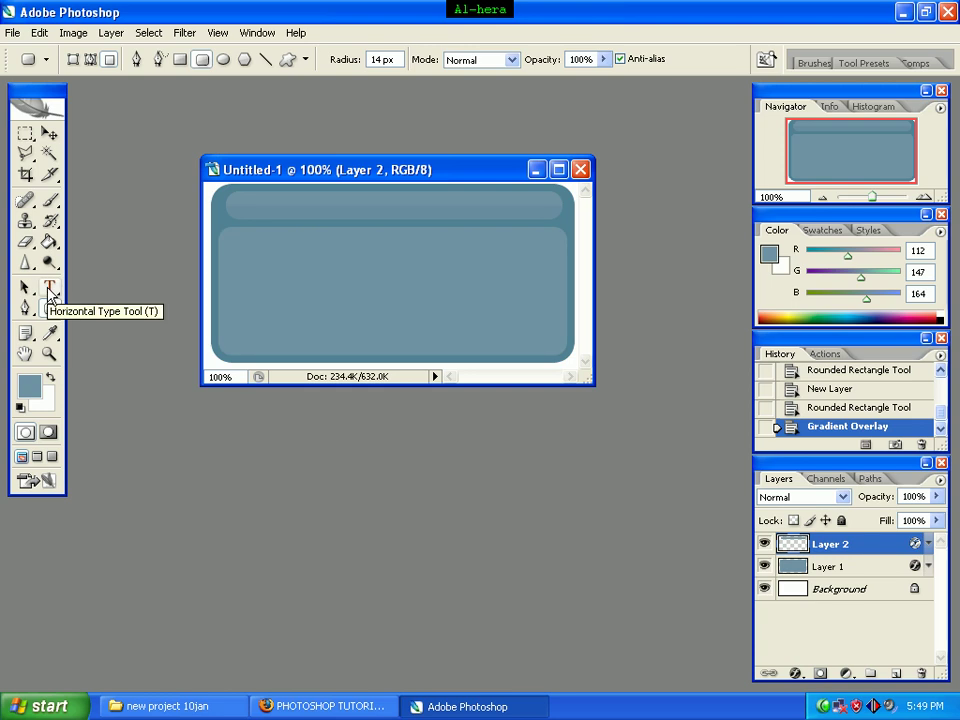
With the Type tool at Arial Bold 14 pt, set the text colour to light blue #aee5ff
left_click(49, 293)
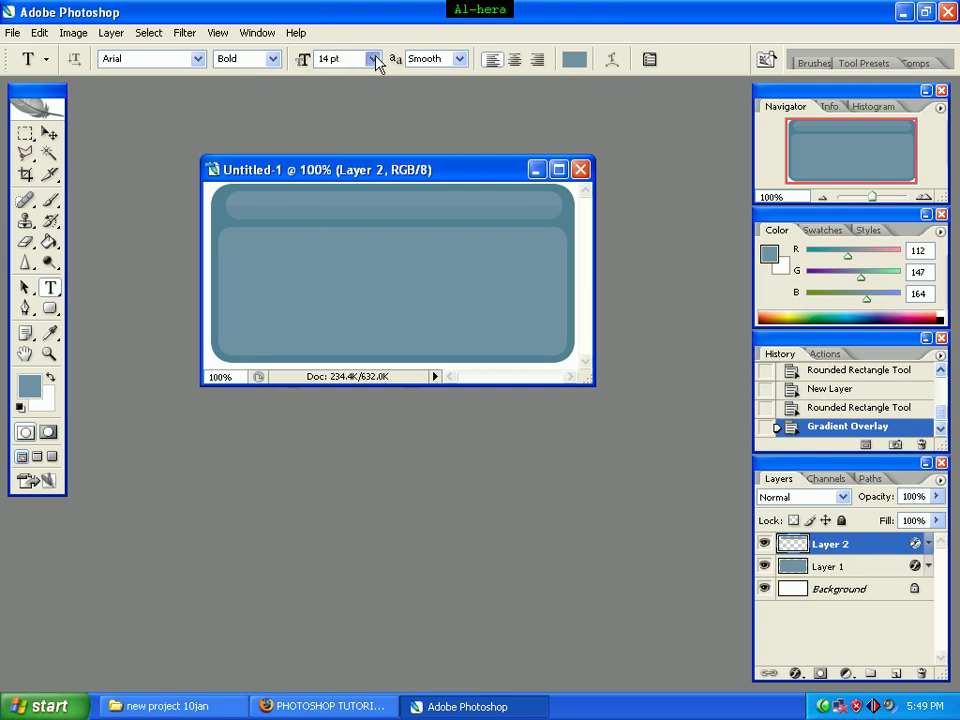
left_click(373, 59)
key("Escape")
left_click(574, 59)
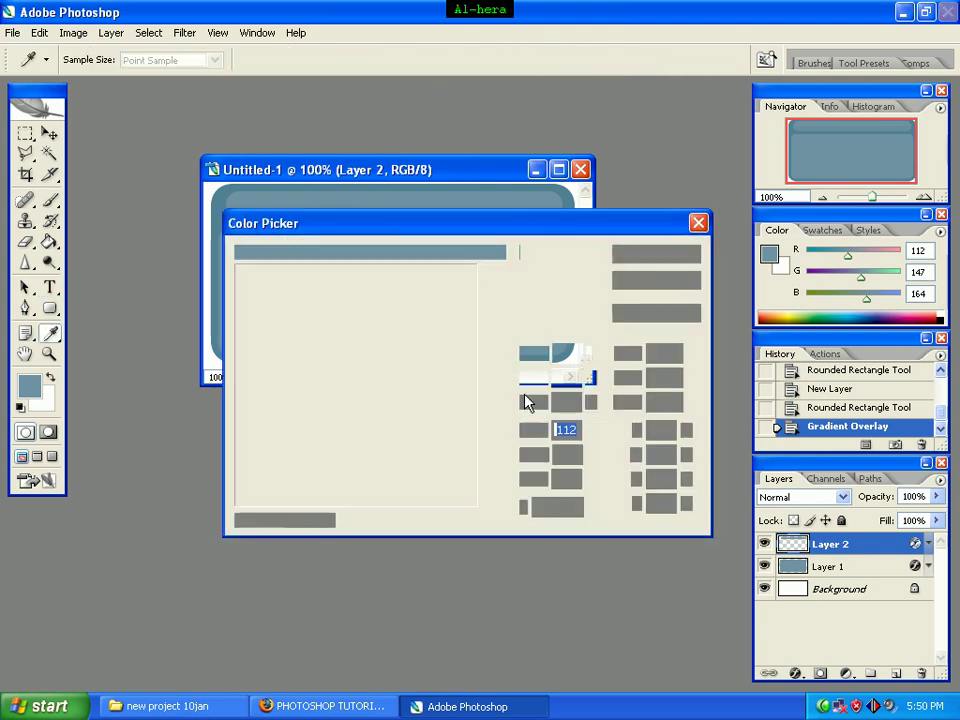
left_click_drag(579, 506, 532, 507)
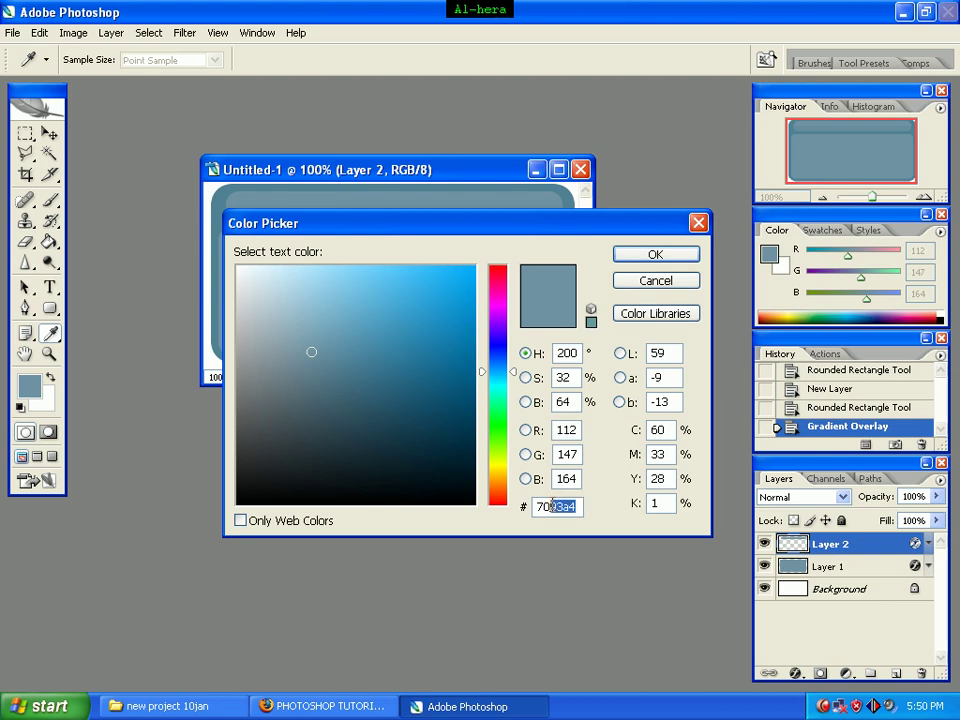
type("a")
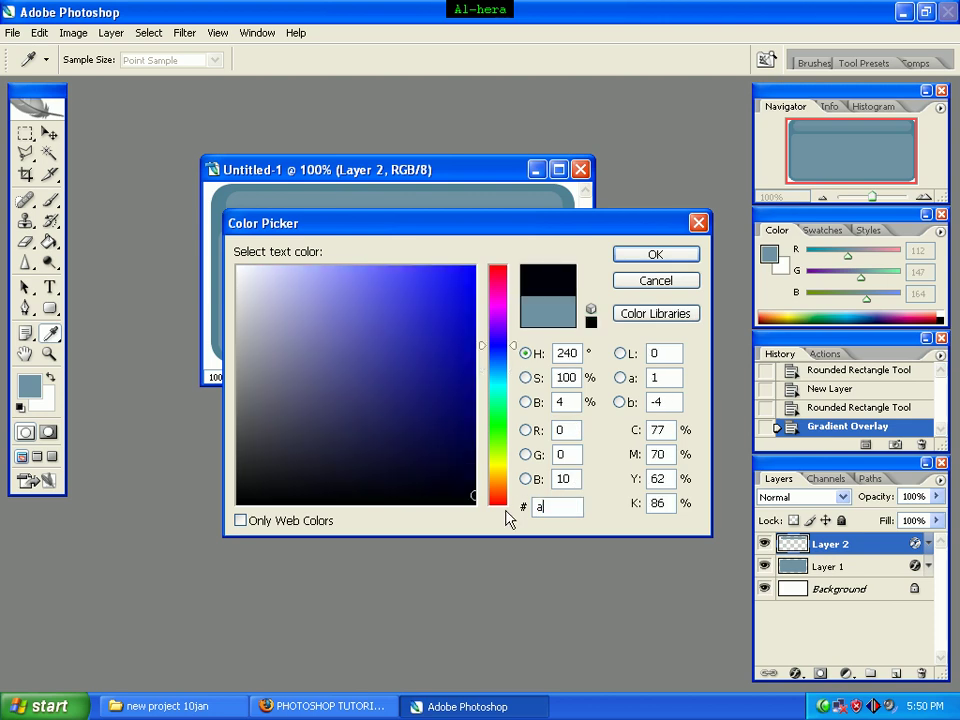
type("ee")
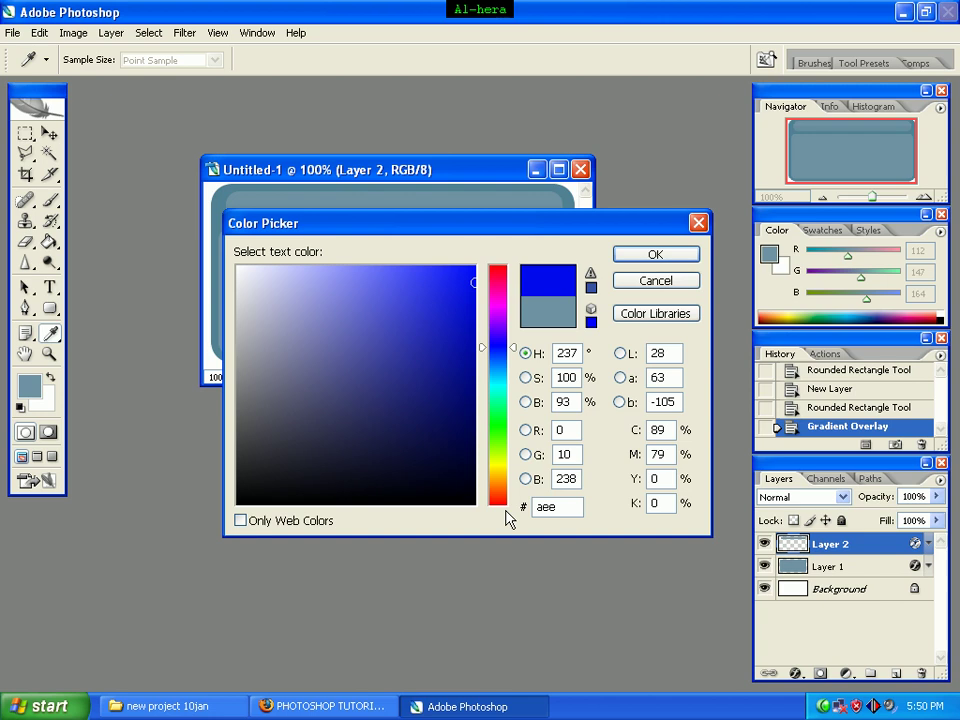
type("5f")
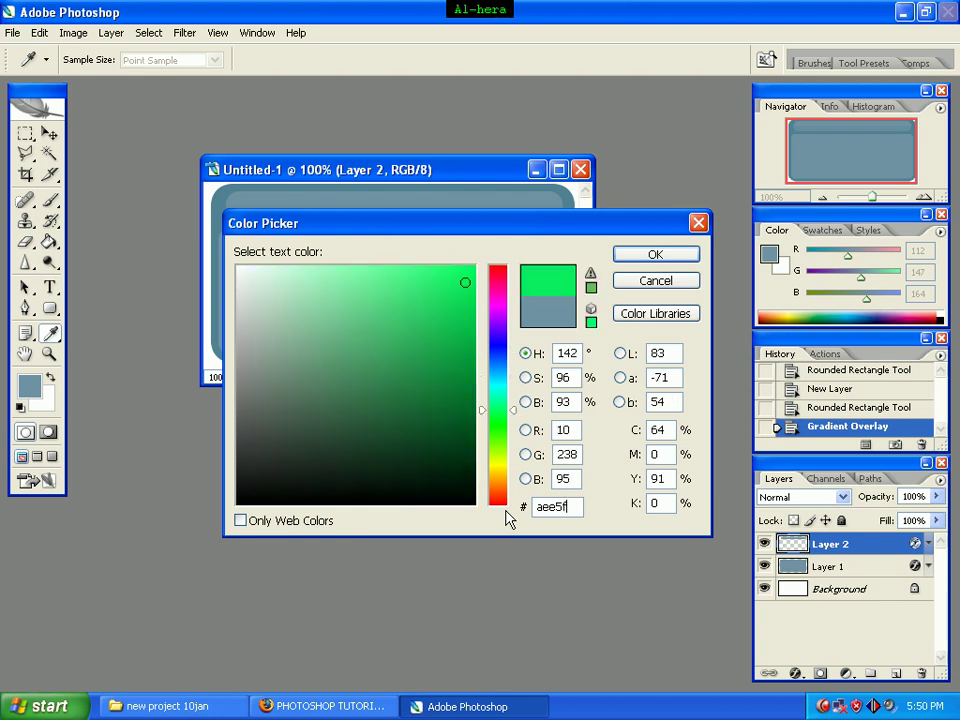
type("f")
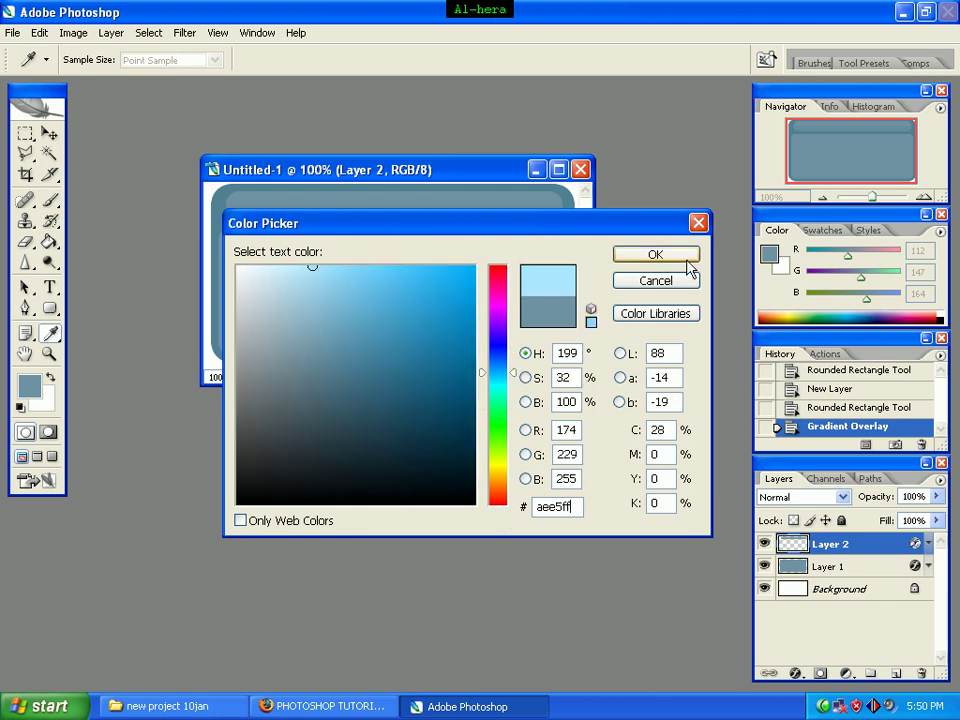
left_click(679, 258)
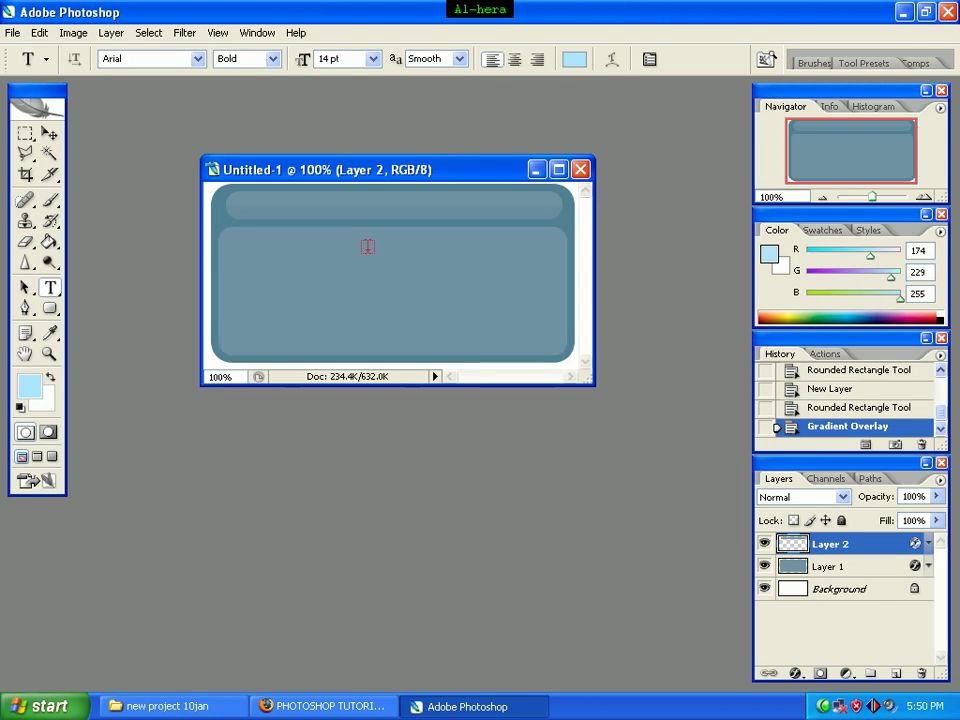
Type the title 'About alherabd.com' in the header bar and commit it
left_click(256, 207)
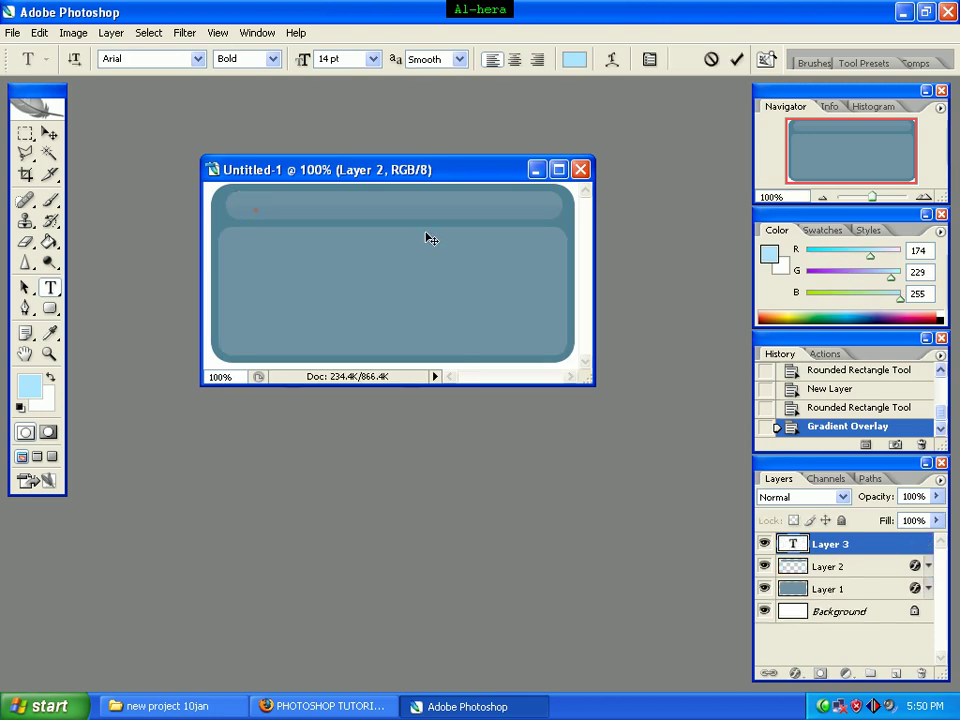
type("A")
type("b")
type("out alh")
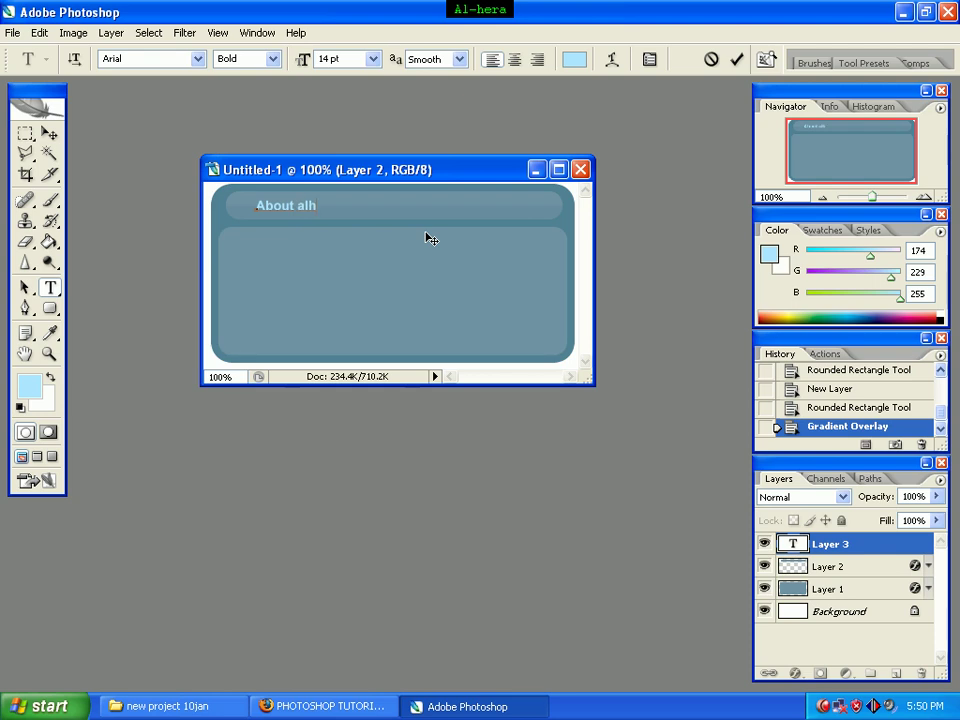
type("erabd.co")
type("m")
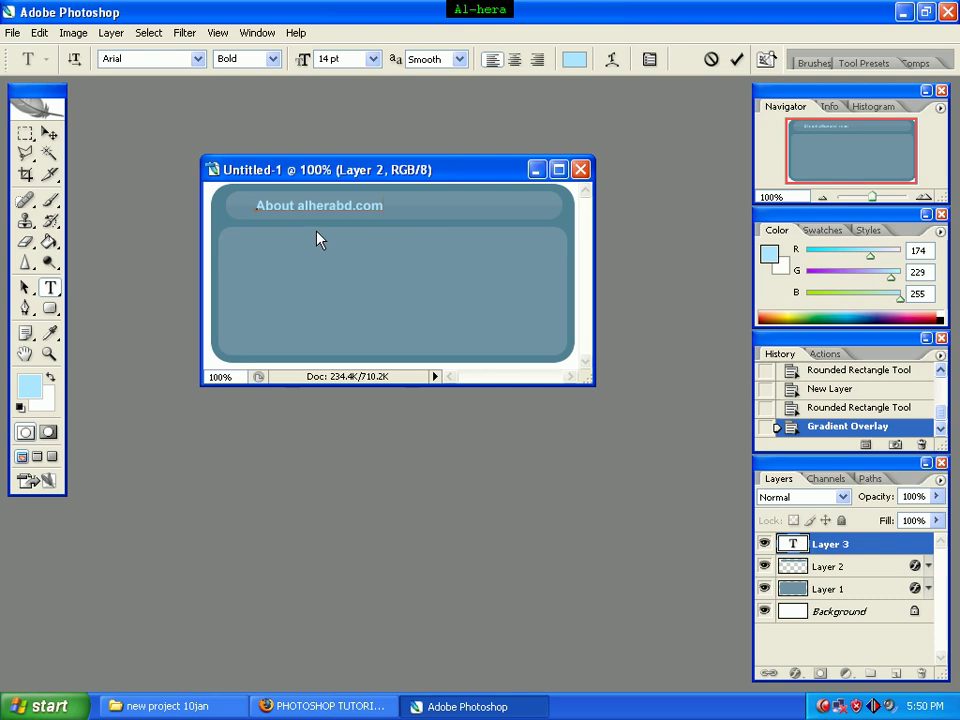
left_click(50, 137)
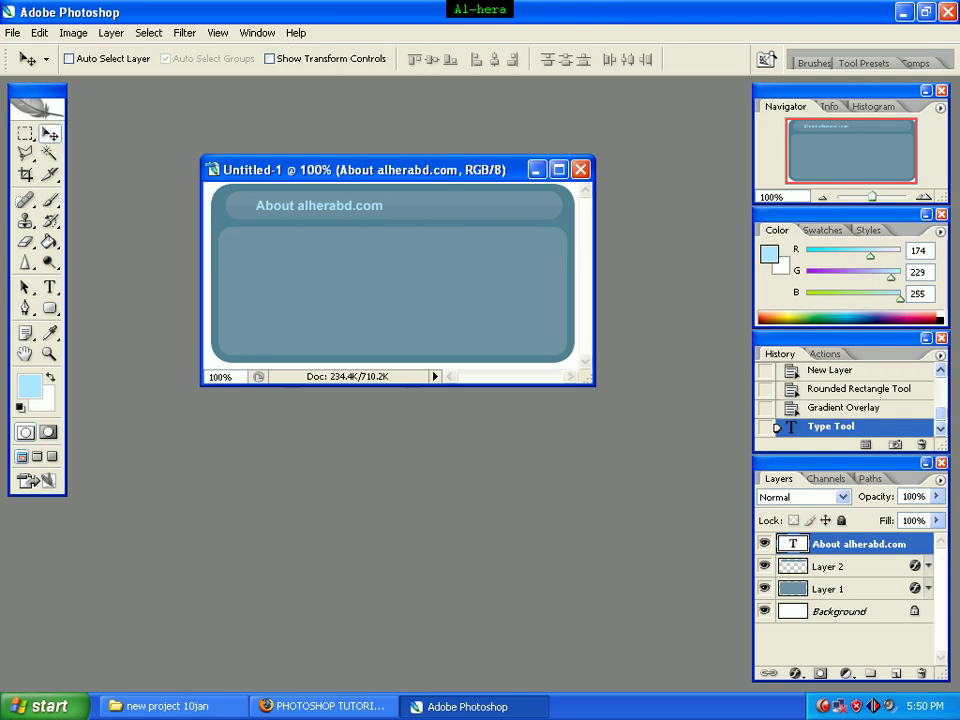
Add an empty Layer 3 and set the Type tool's text colour to white #ffffff
left_click(898, 675)
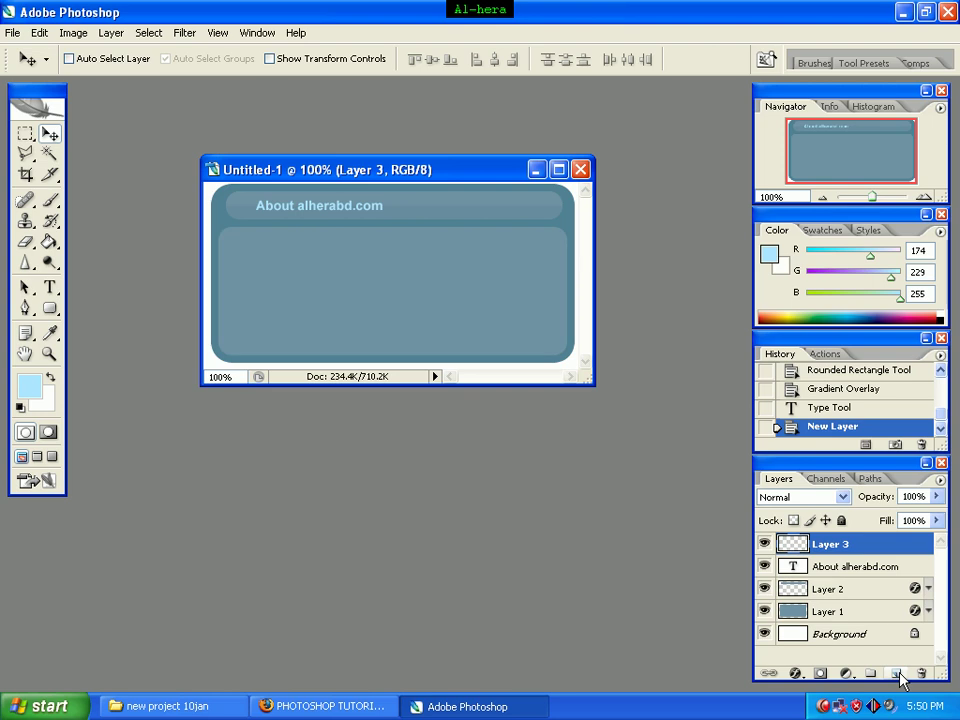
left_click(49, 288)
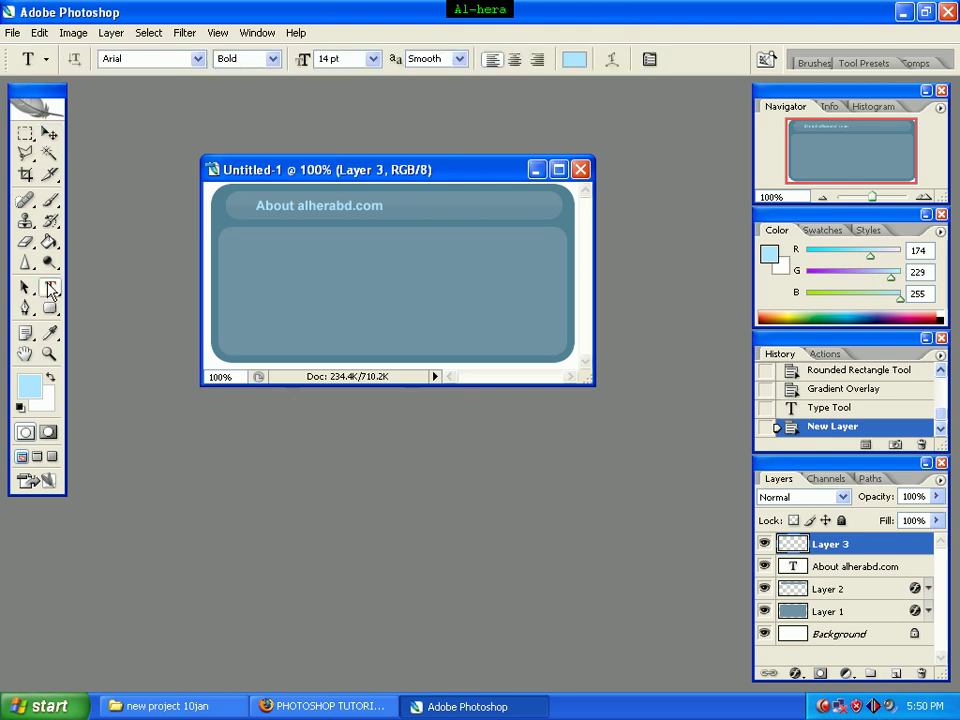
left_click(573, 62)
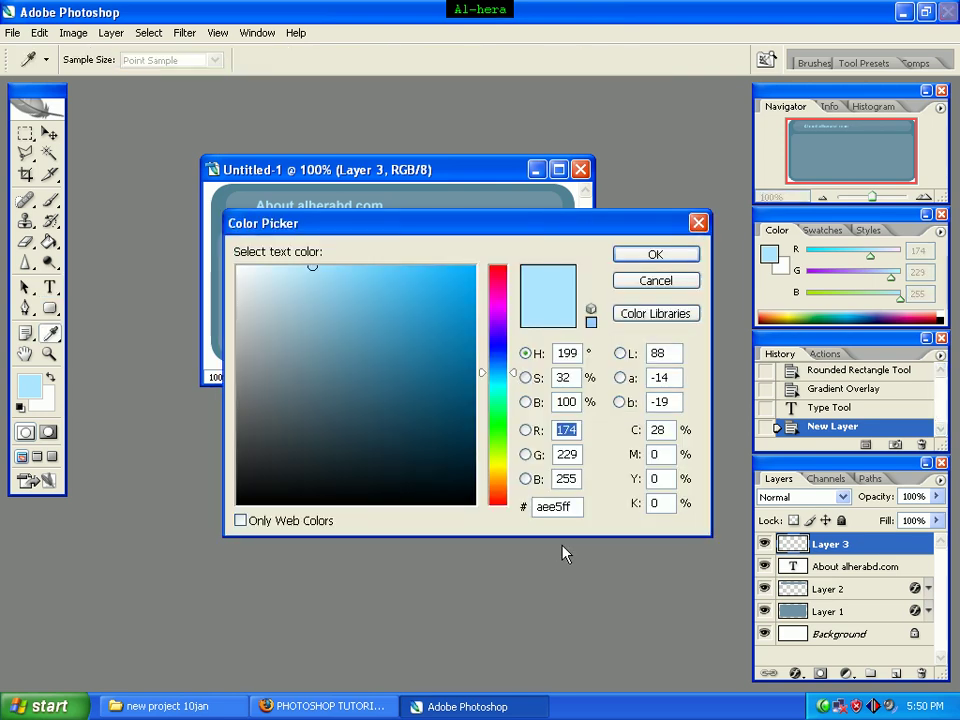
left_click_drag(579, 507, 517, 515)
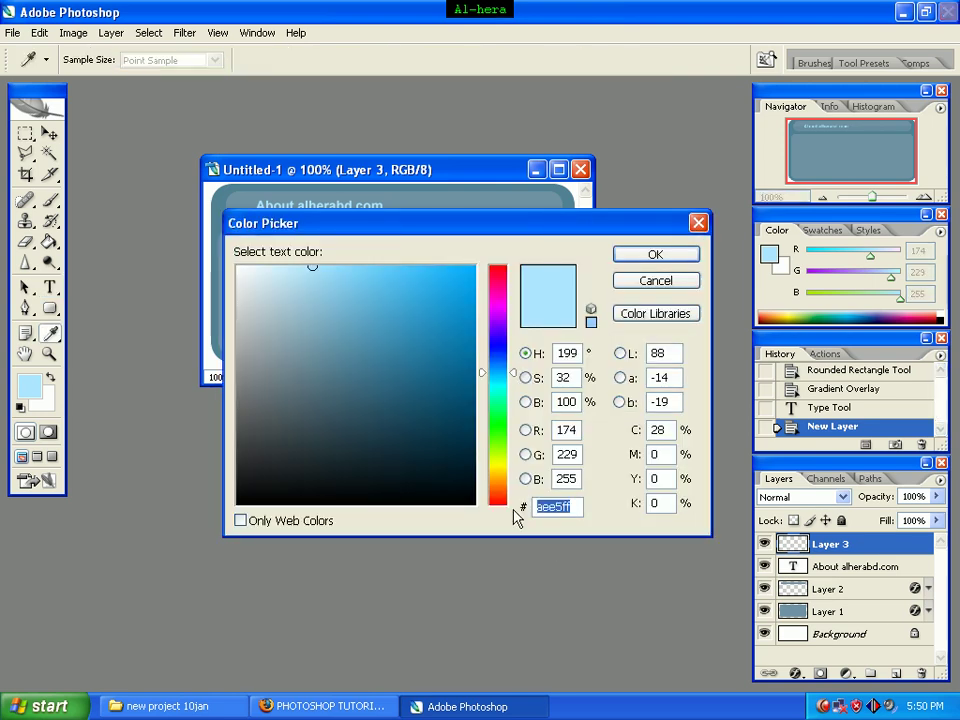
type("f")
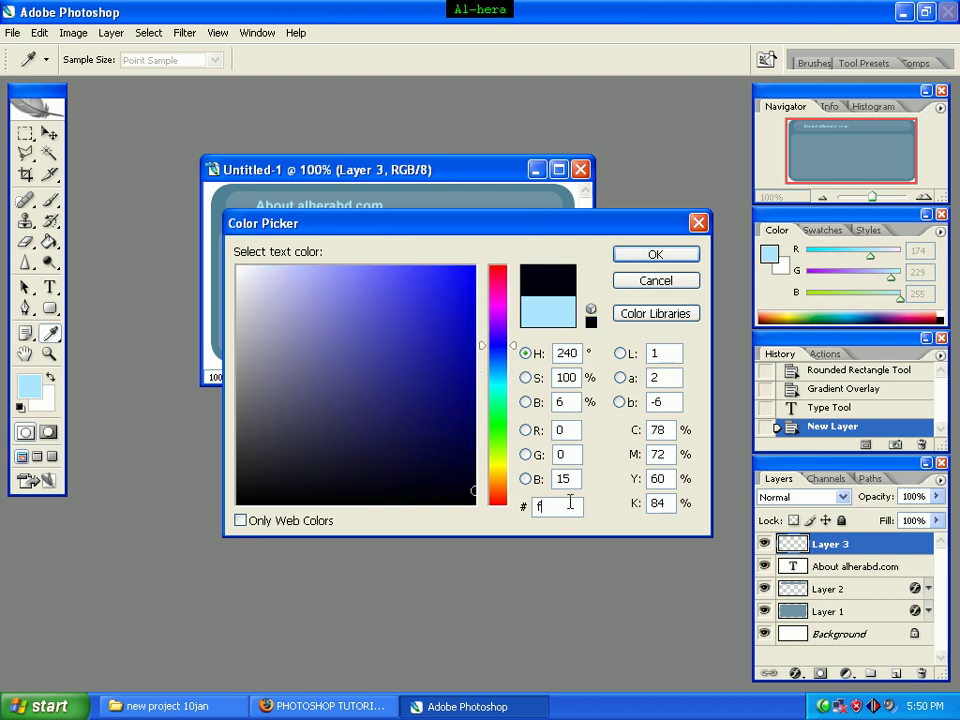
type("ff")
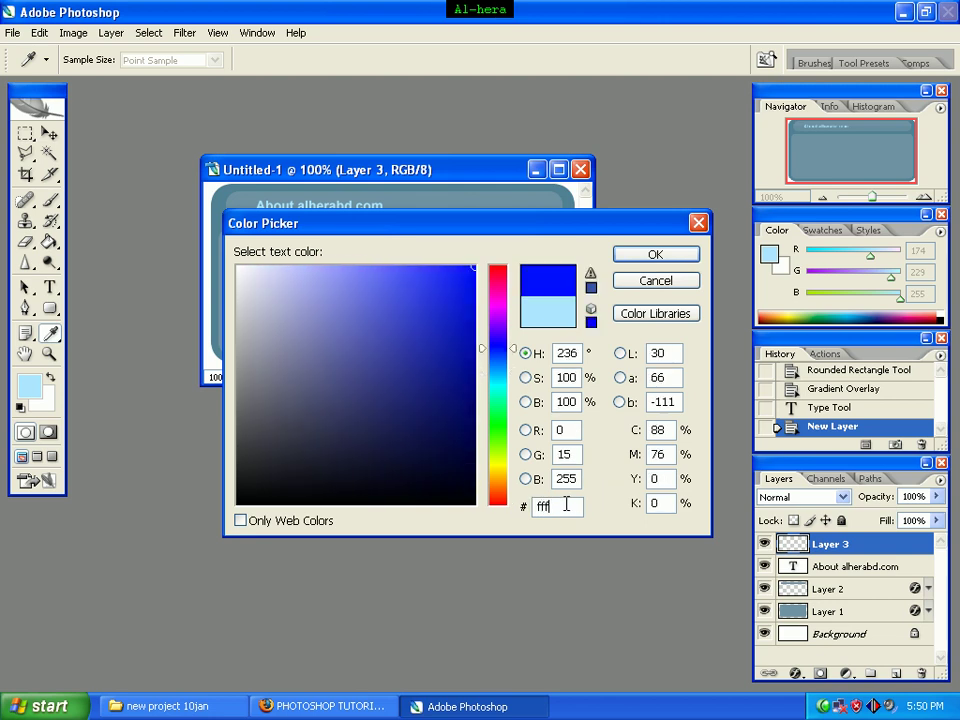
type("fff")
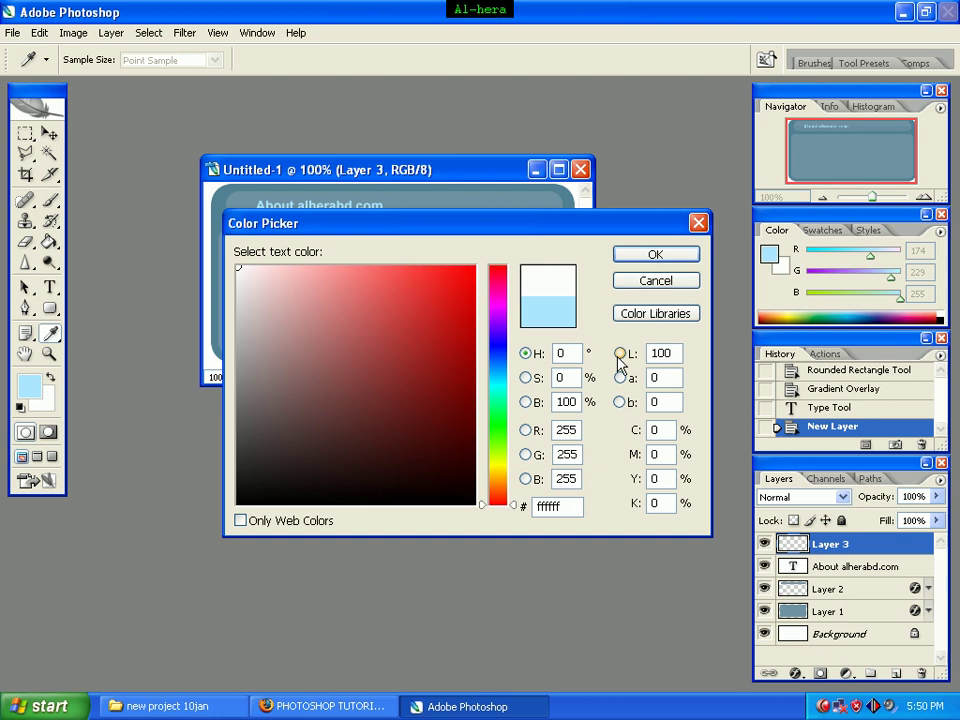
left_click(641, 254)
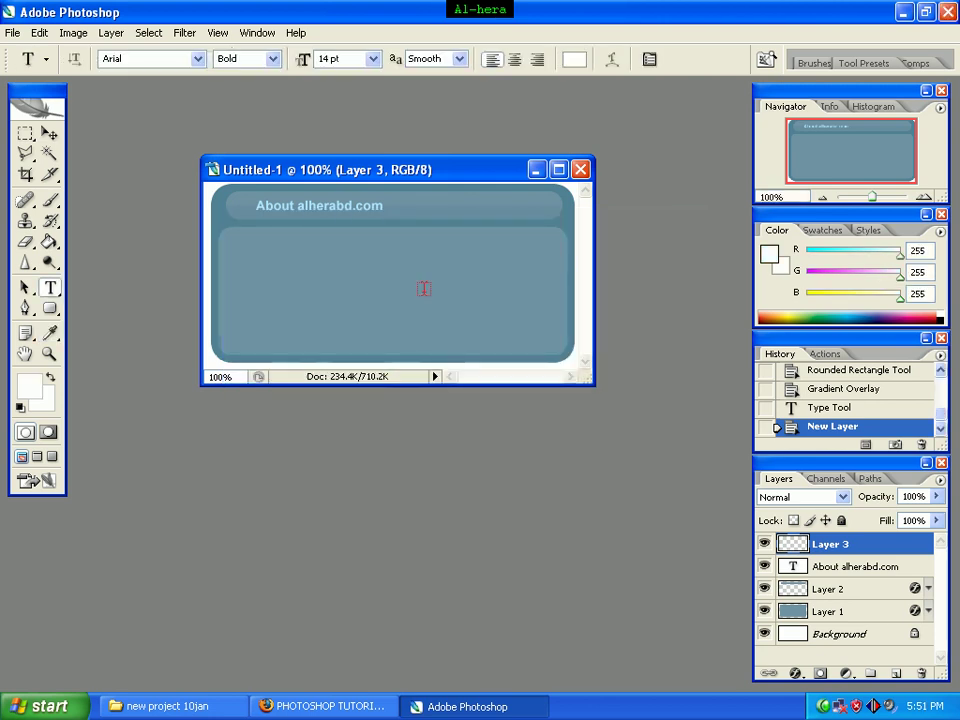
Type the white body text 'Alhera multimedia.' in the lower panel's upper left and commit it
left_click(247, 266)
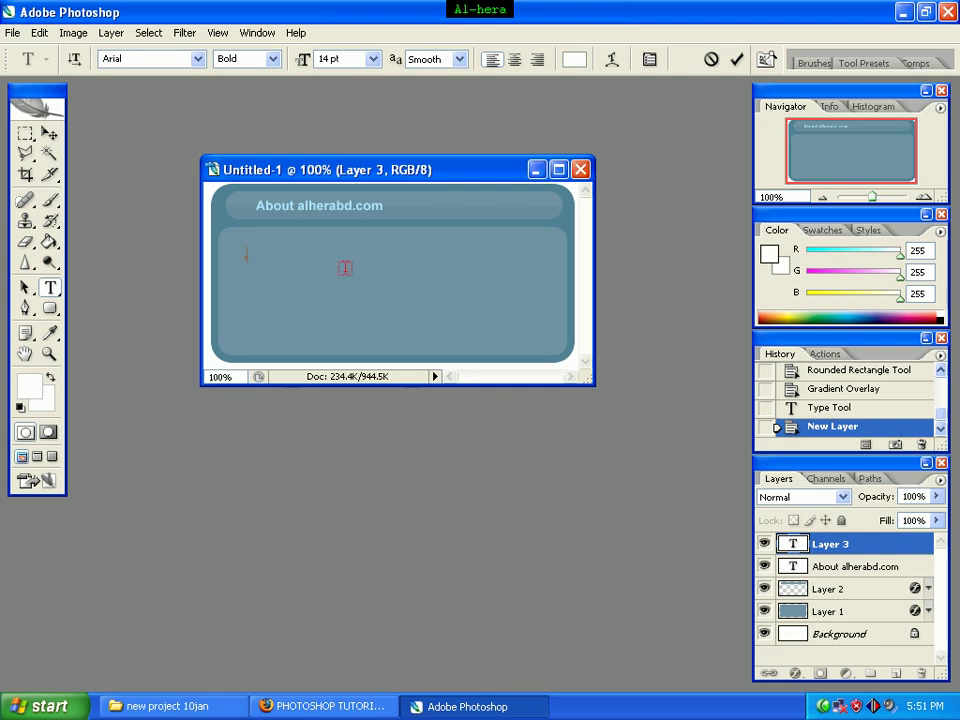
type("Alh")
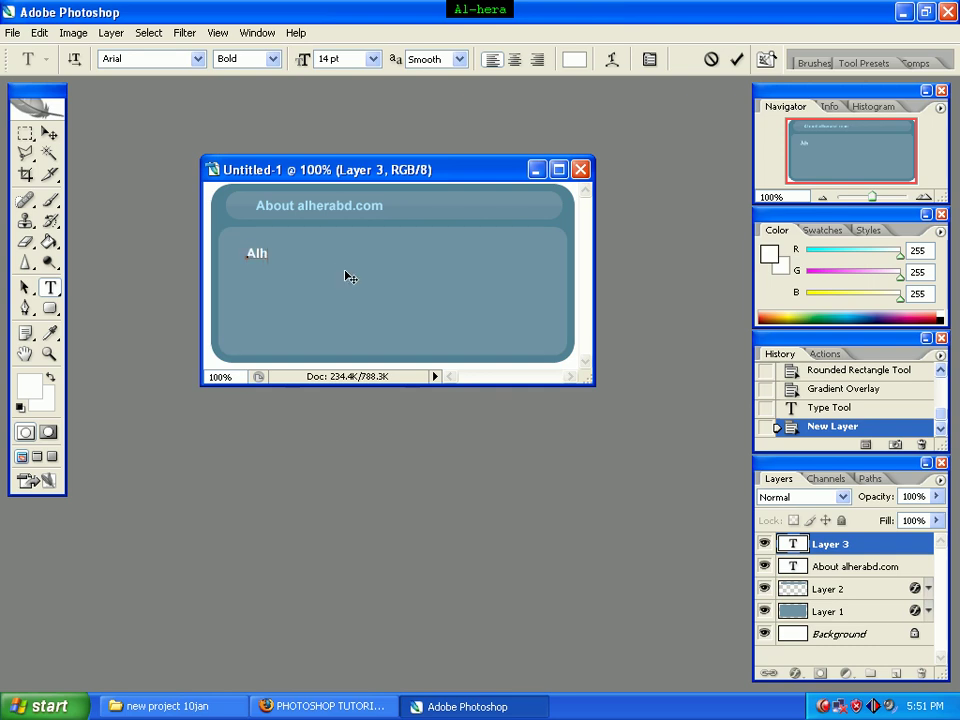
type("era multimed")
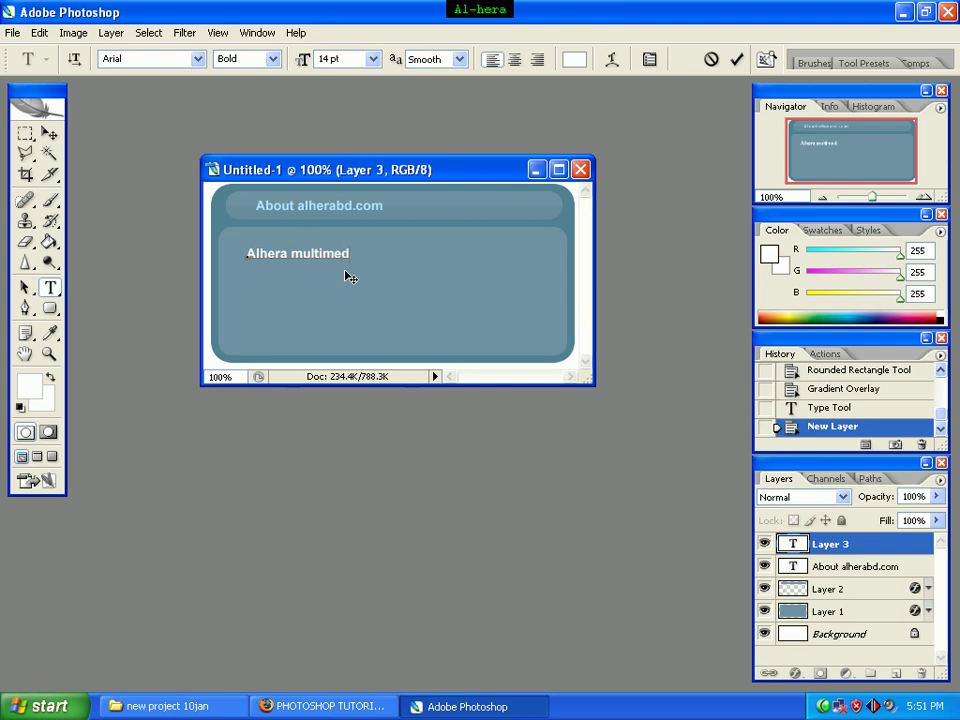
type("ia.")
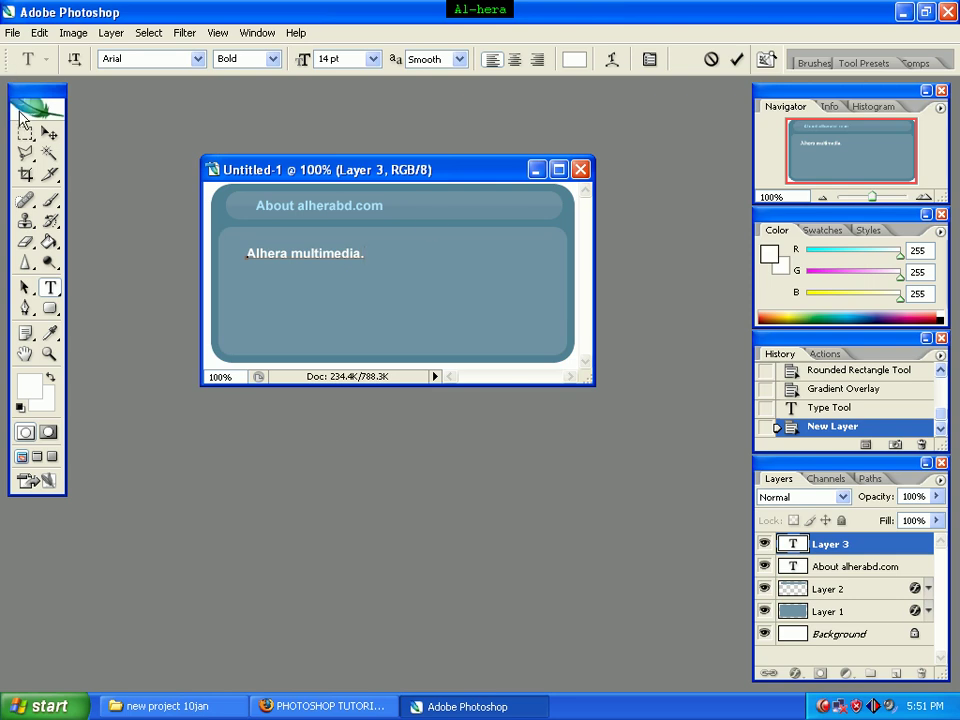
left_click(49, 133)
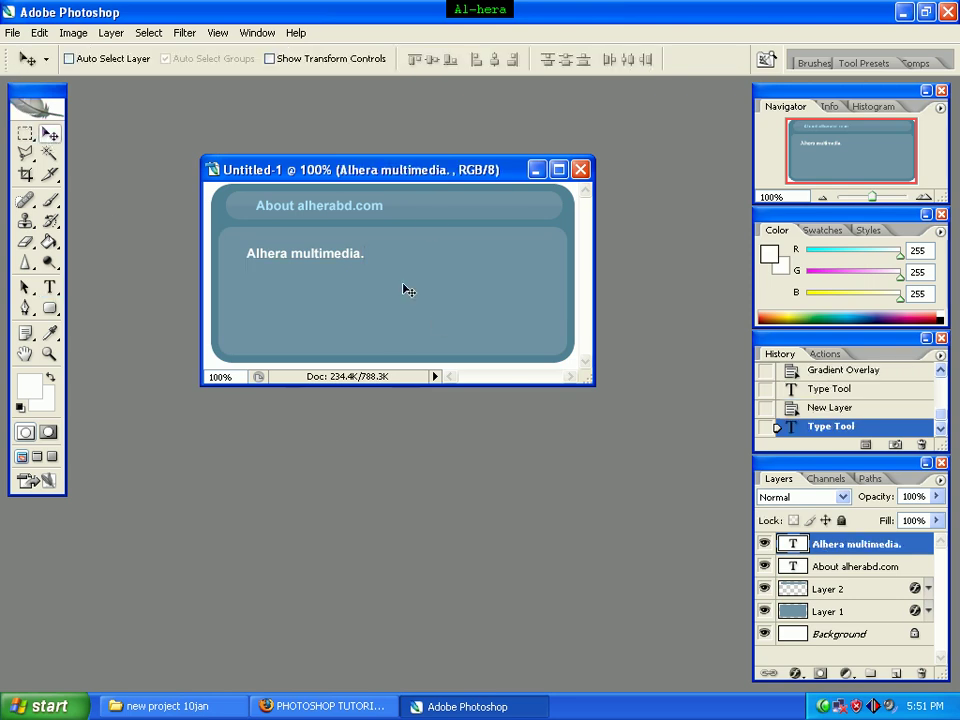